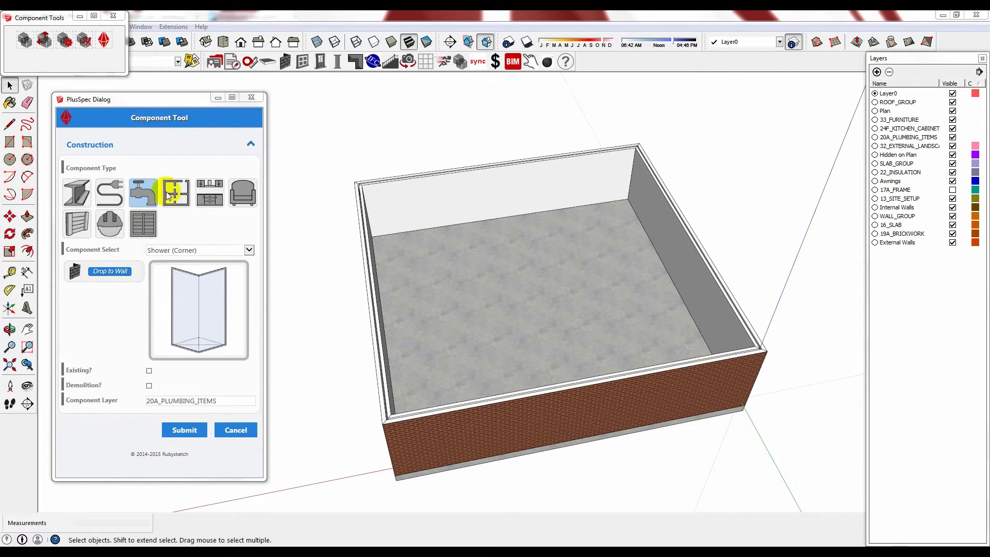
Place a Shower (Corner) plumbing component on the floor near the far corner of the room.
left_click(145, 199)
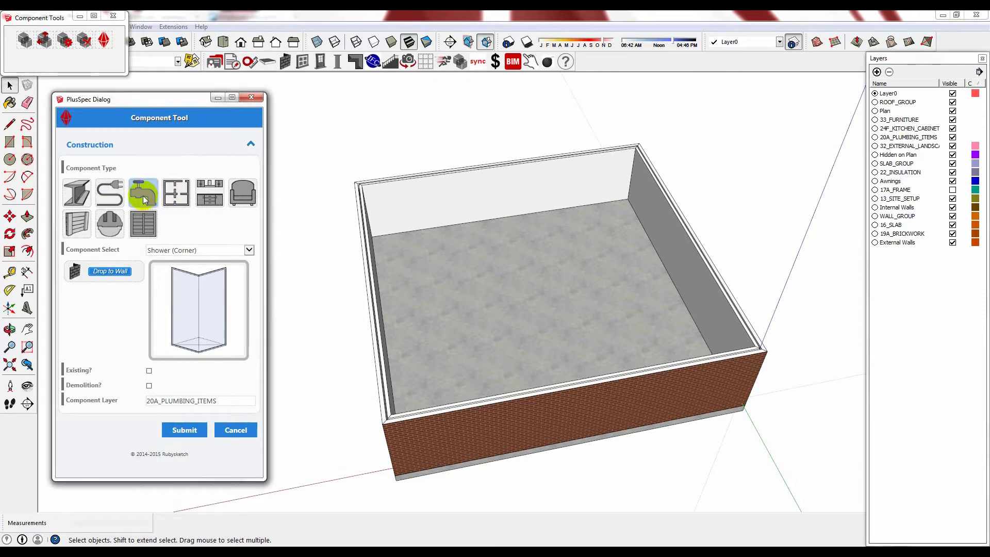
left_click(249, 250)
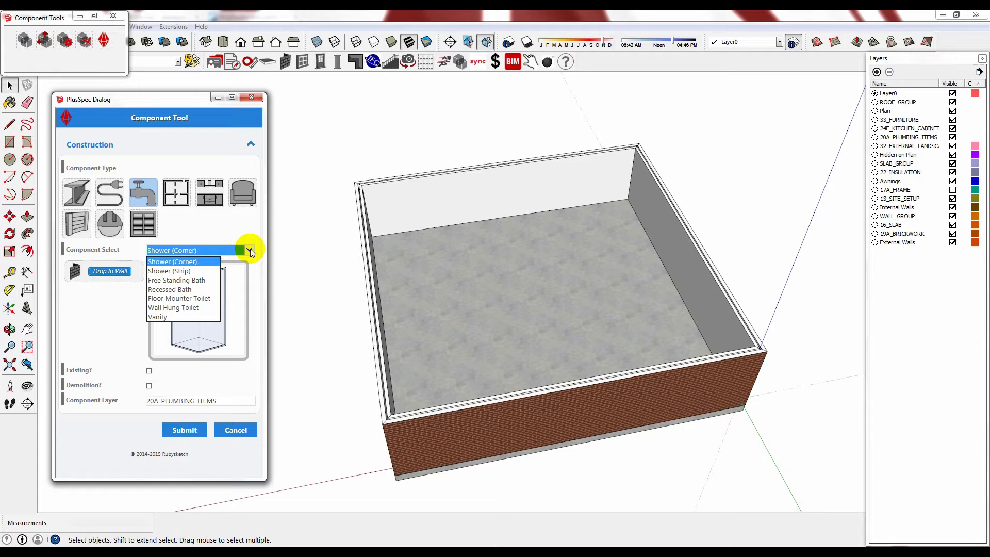
left_click(186, 261)
left_click(178, 430)
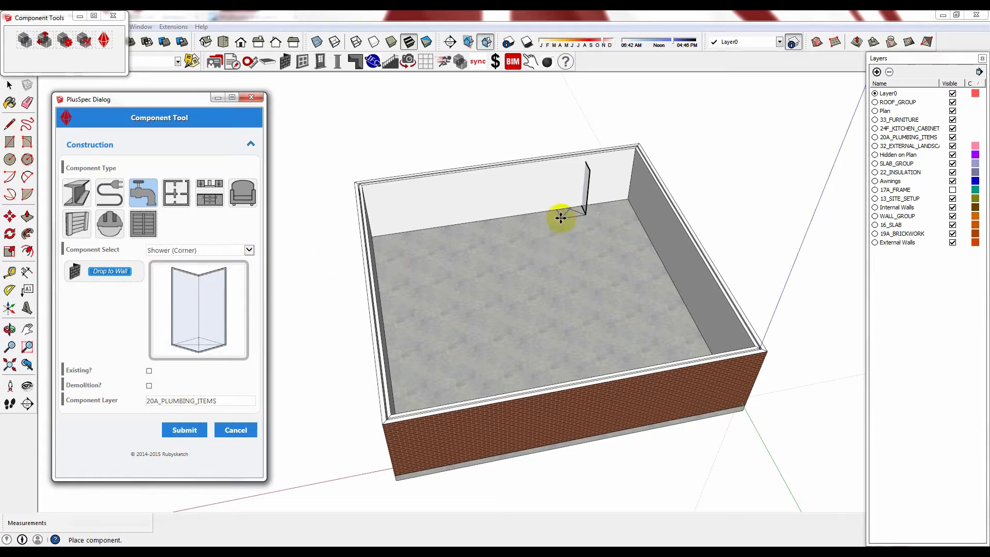
scroll(603, 237, "up", 3)
left_click(597, 227)
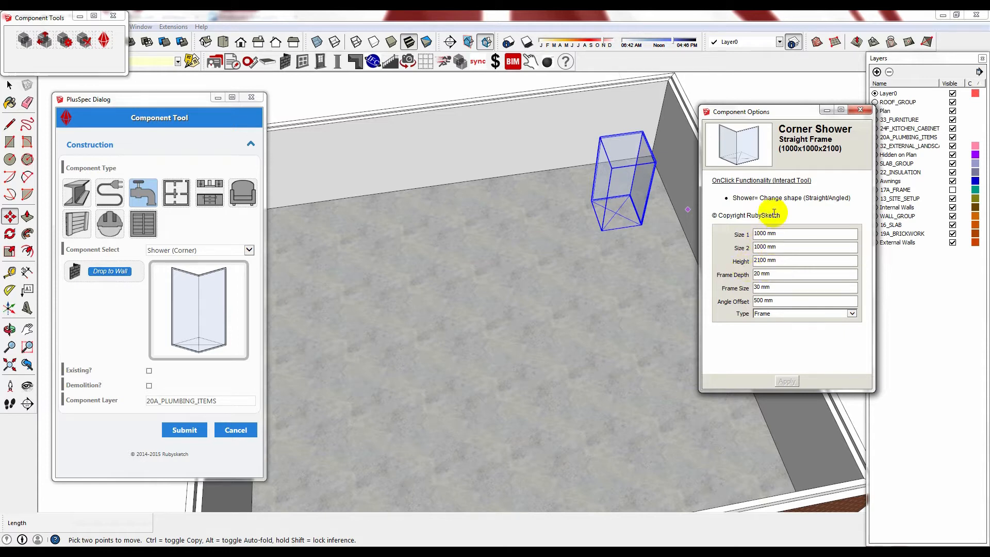
Place a Free Standing Bath on the floor beside the corner shower, close to the back wall.
middle_click_drag(455, 282, 477, 260)
scroll(443, 260, "down", 3)
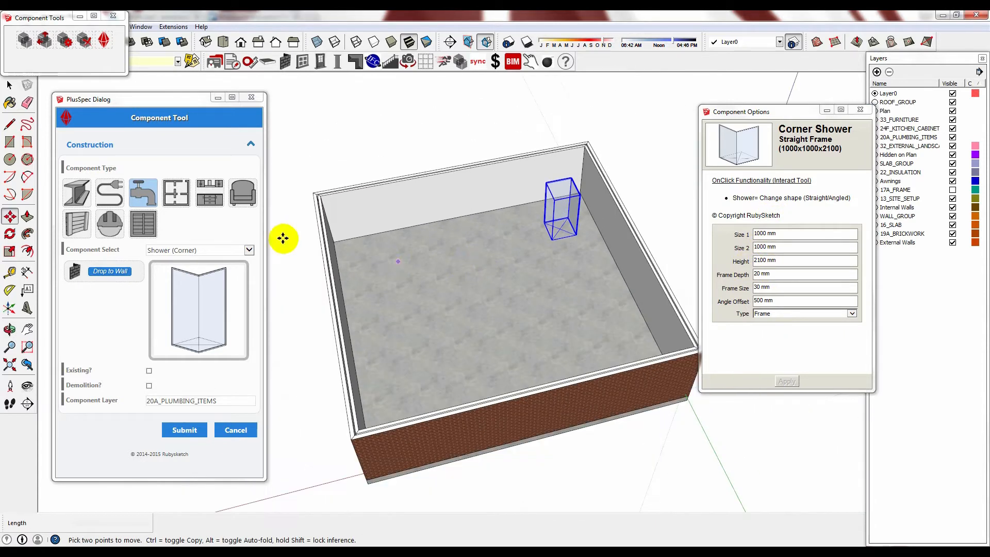
left_click(178, 250)
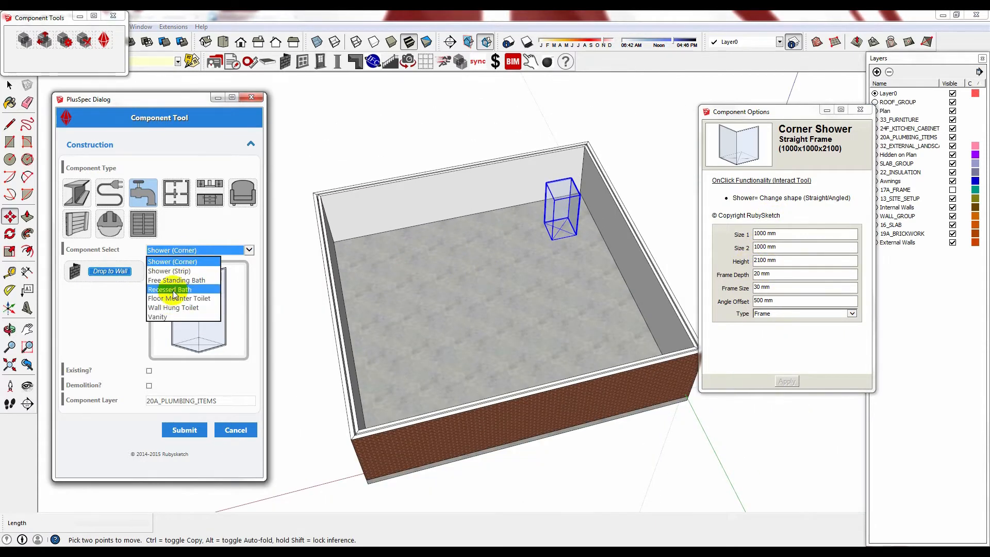
left_click(173, 293)
left_click(204, 250)
left_click(194, 281)
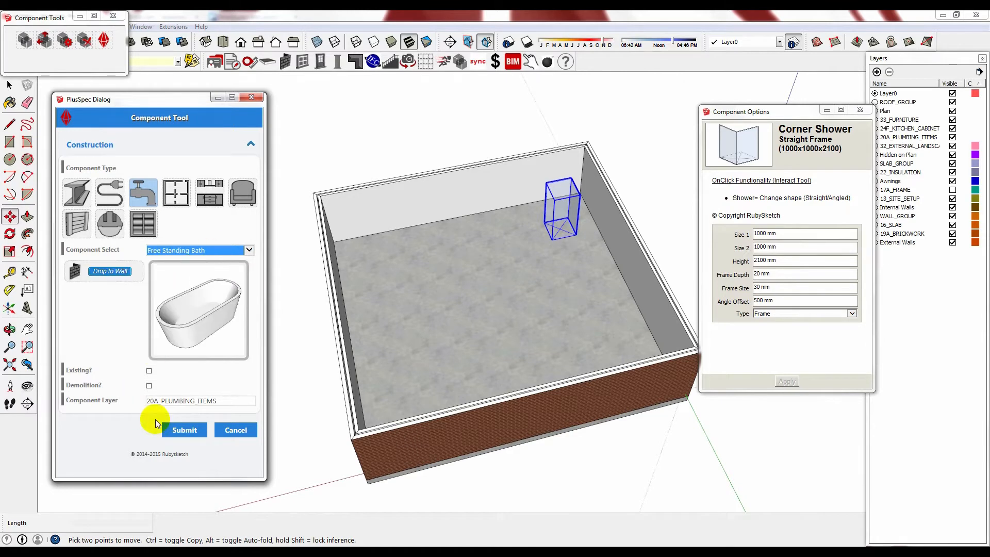
left_click(166, 428)
left_click(508, 232)
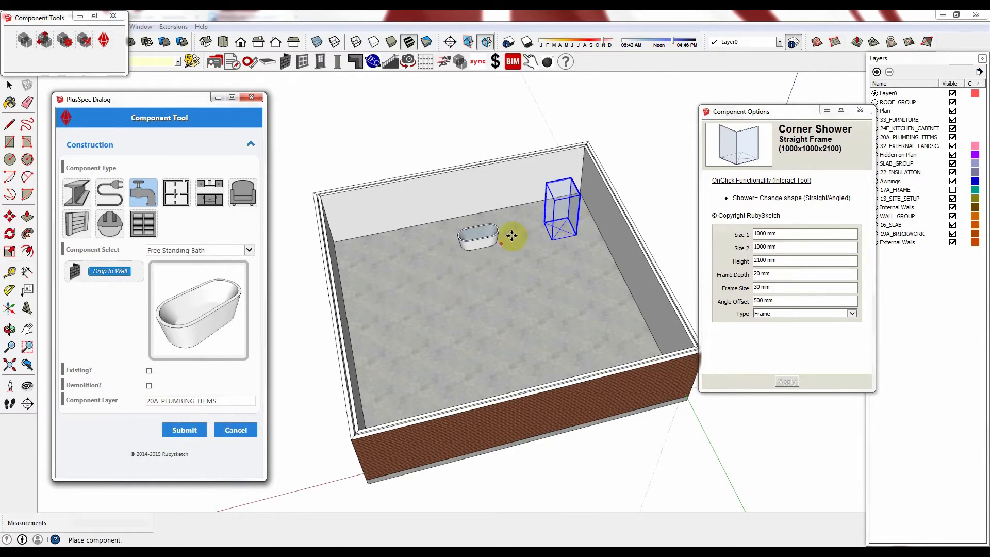
Drop a Vanity onto the back wall at height 0 mm, about 2204 mm from the wall's left end.
left_click(244, 249)
left_click(195, 315)
scroll(397, 195, "up", 3)
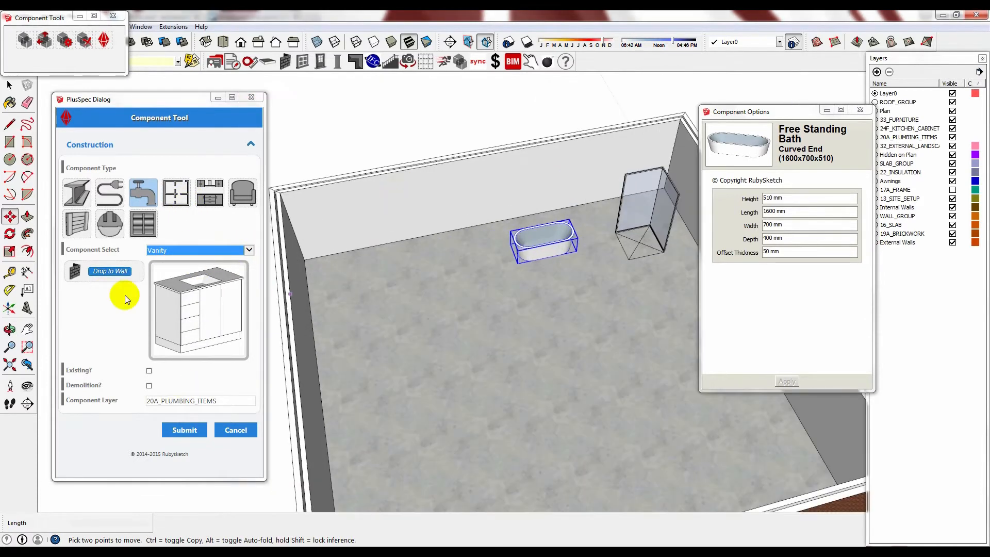
scroll(462, 184, "down", 3)
key("space")
left_click(463, 193)
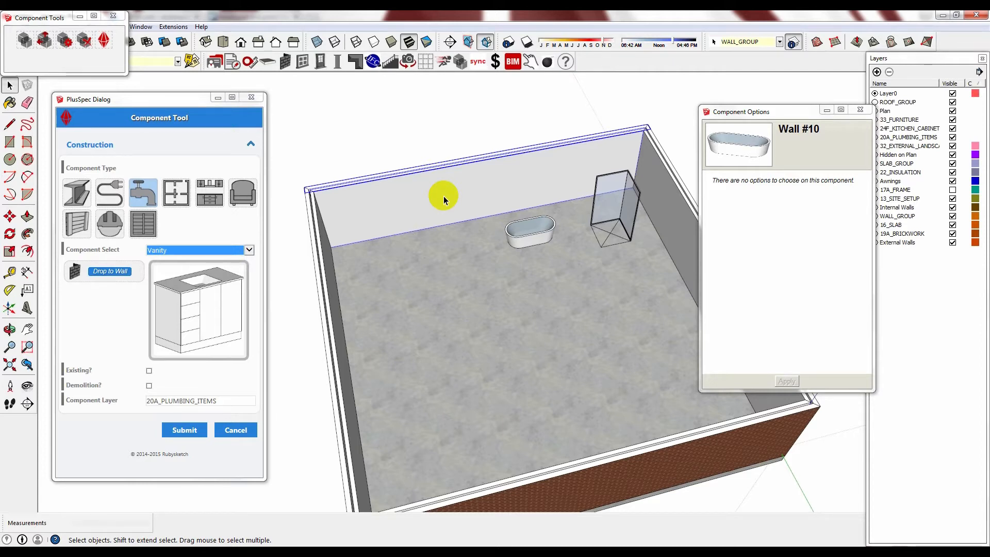
scroll(428, 179, "up", 2)
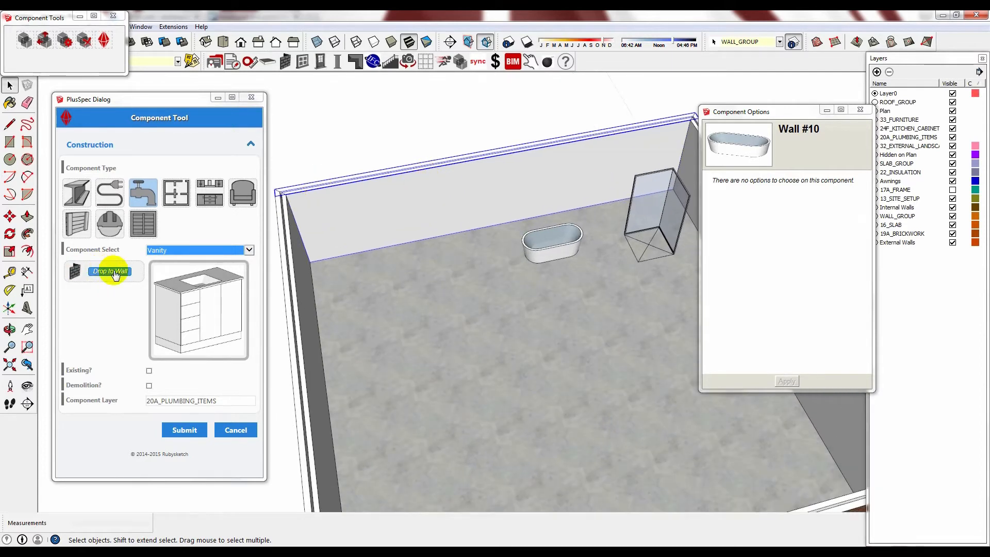
left_click(113, 272)
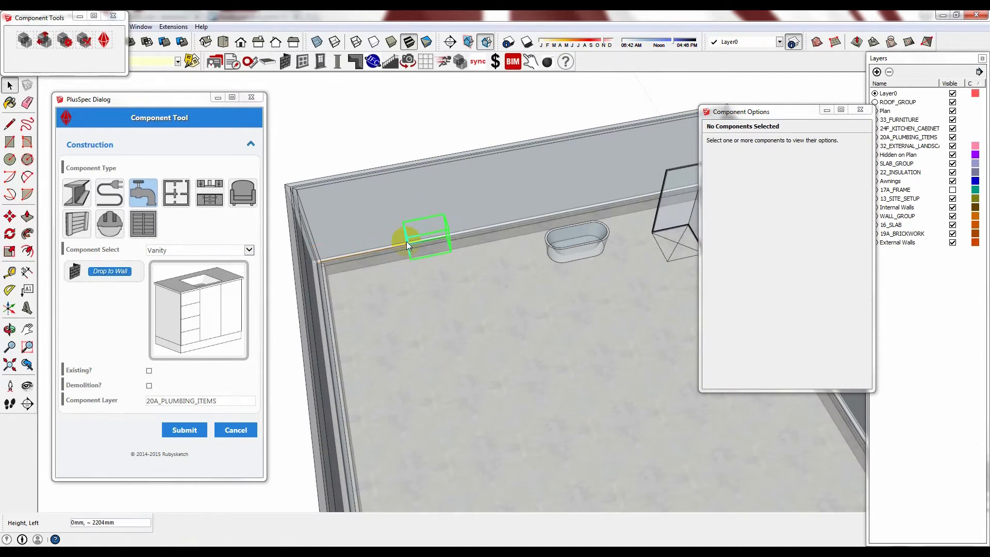
left_click(407, 243)
Select the vanity within its wall group, inspect its dimension, basin and drawer options, and close the options window.
scroll(412, 241, "up", 2)
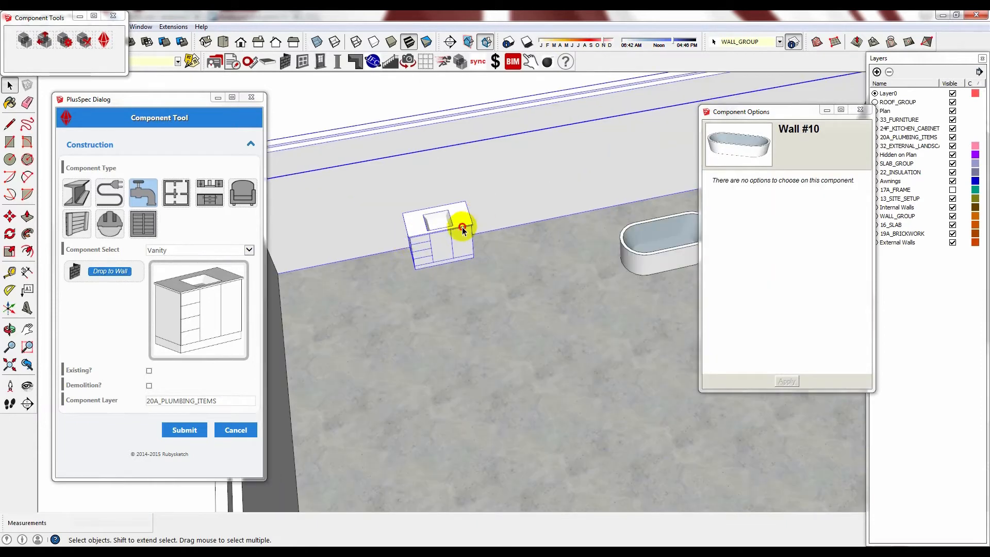
left_click(68, 41)
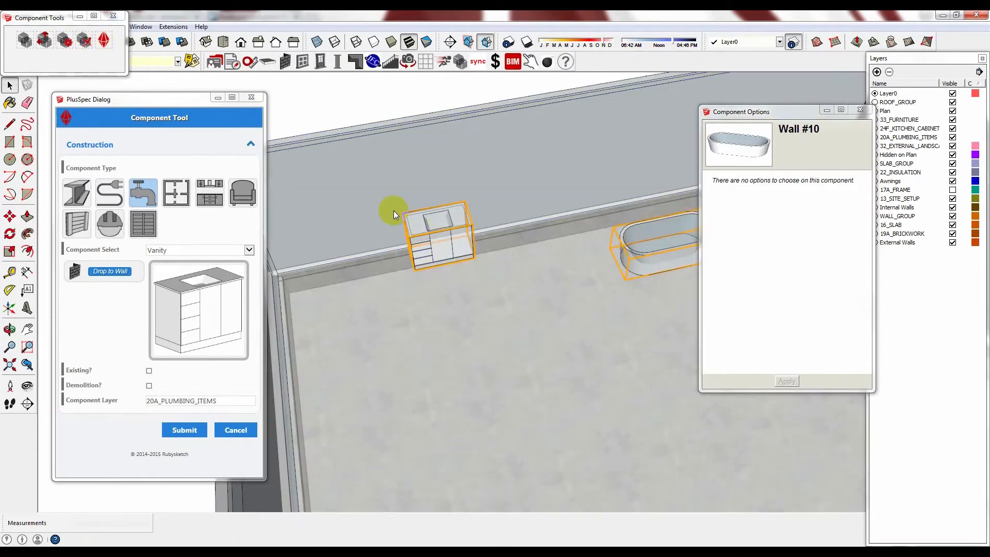
left_click(438, 235)
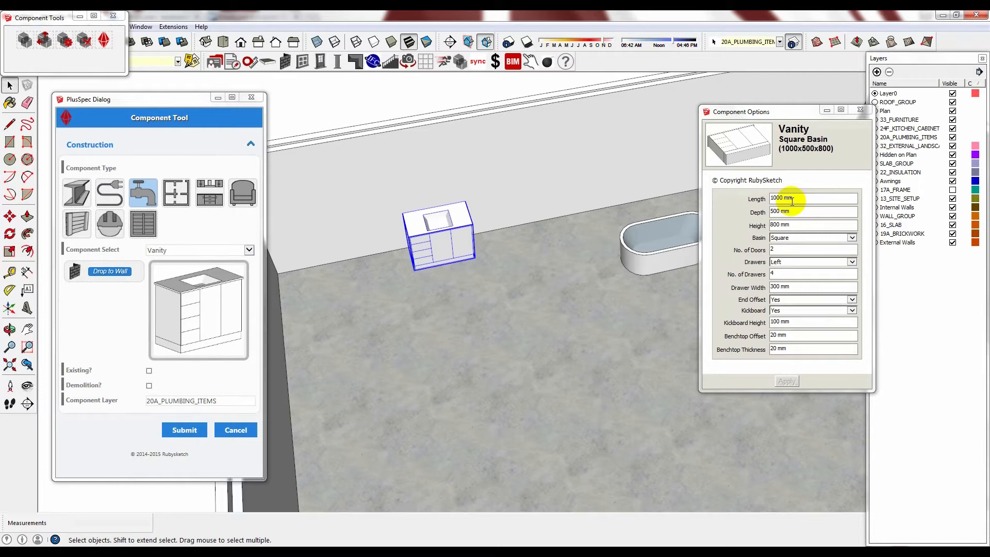
left_click(860, 110)
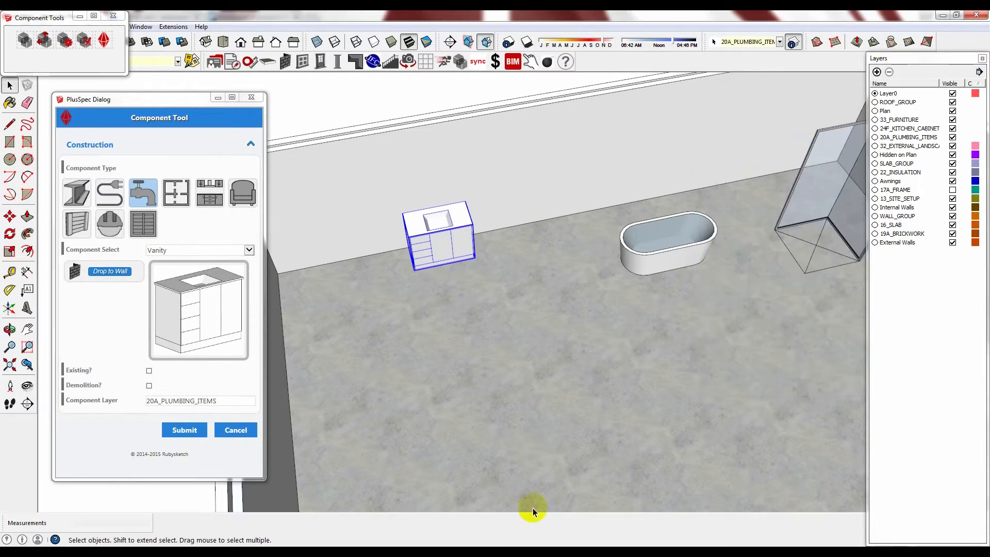
Place a Fixed Cupboard kitchen component against the side wall nearest the shower and dismiss its options window.
left_click(210, 193)
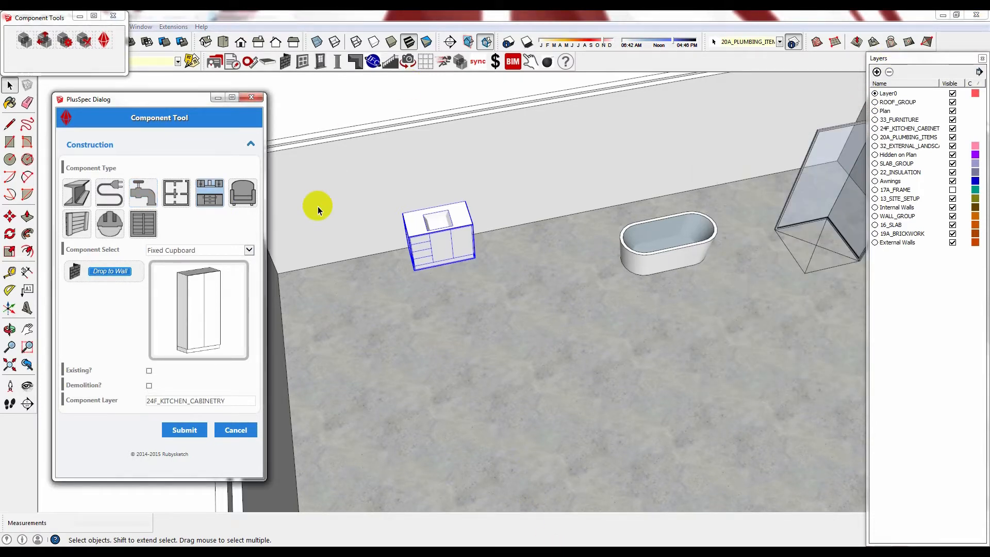
scroll(336, 243, "down", 4)
left_click(190, 429)
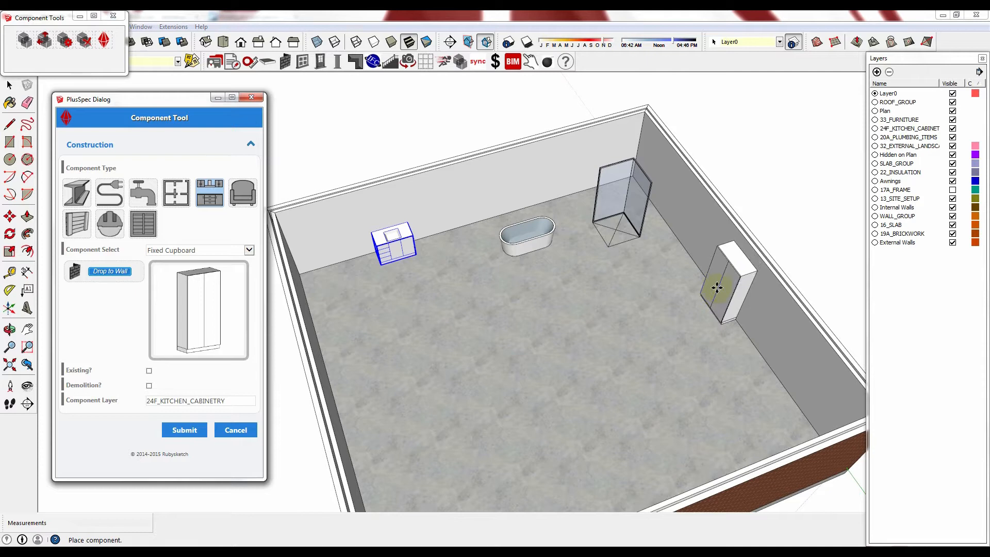
left_click(716, 287)
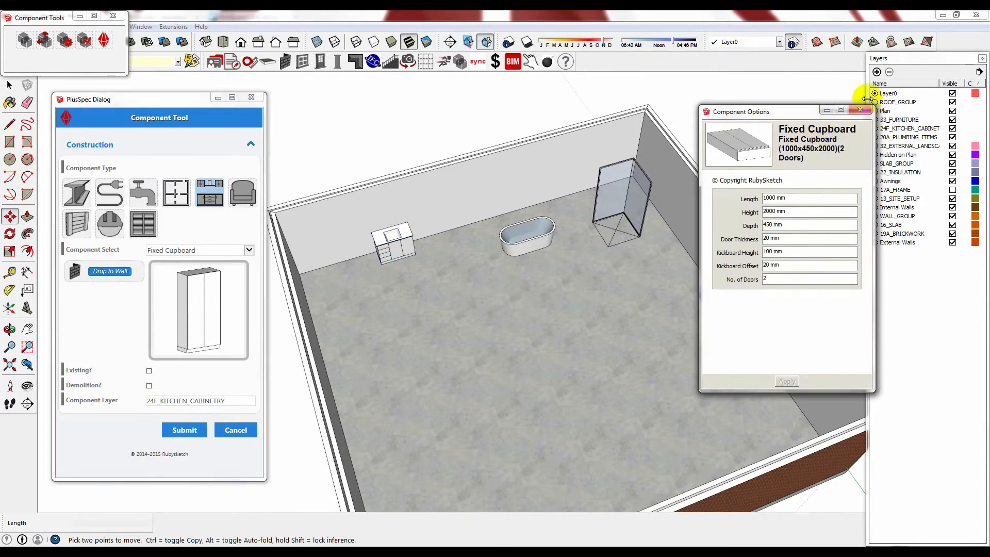
left_click(861, 110)
Place an Island Bench on the open floor in front of the fixed cupboard.
left_click(220, 251)
left_click(196, 259)
scroll(312, 293, "down", 1)
left_click(202, 432)
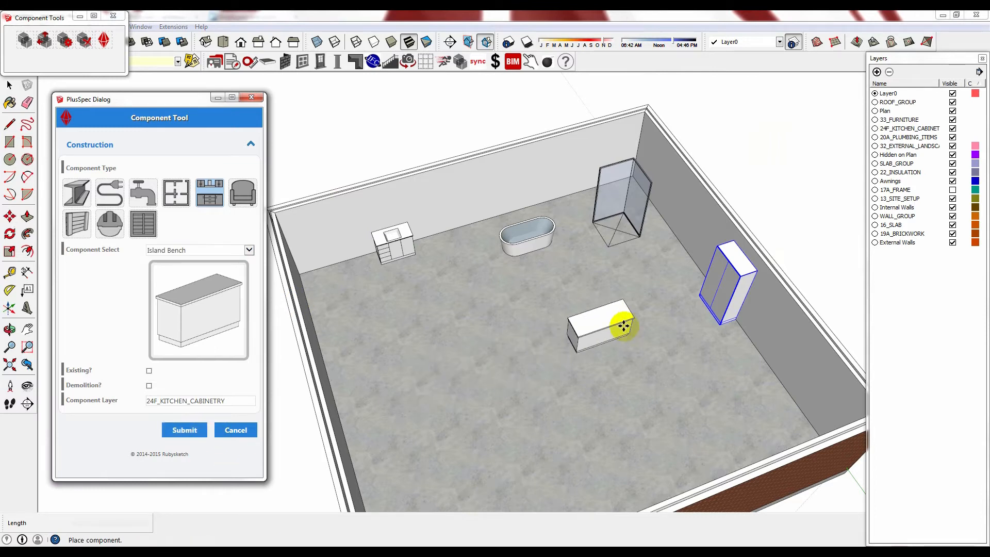
left_click(660, 320)
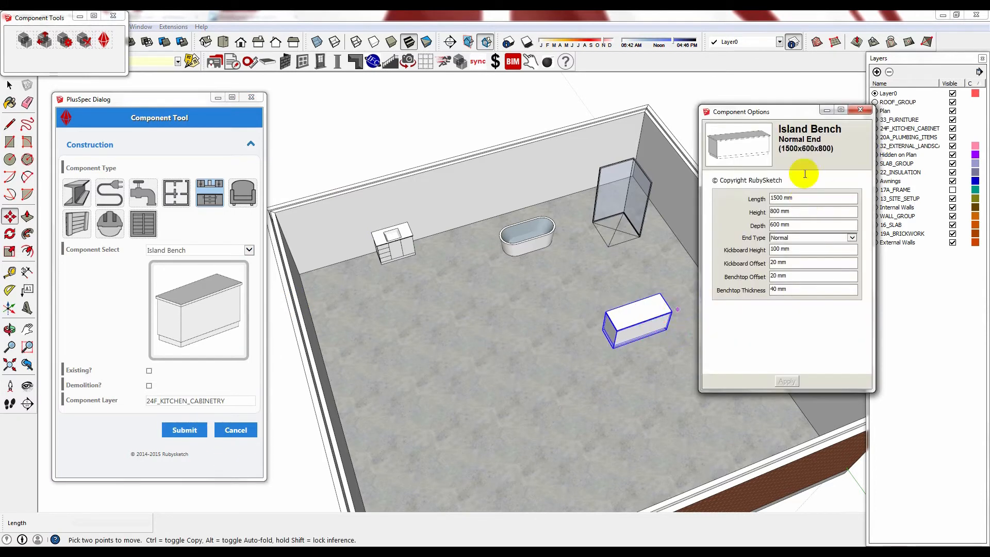
Place a Kitchen Bench in the middle of the room, roughly in line with the island bench.
left_click(228, 251)
left_click(194, 281)
left_click(184, 429)
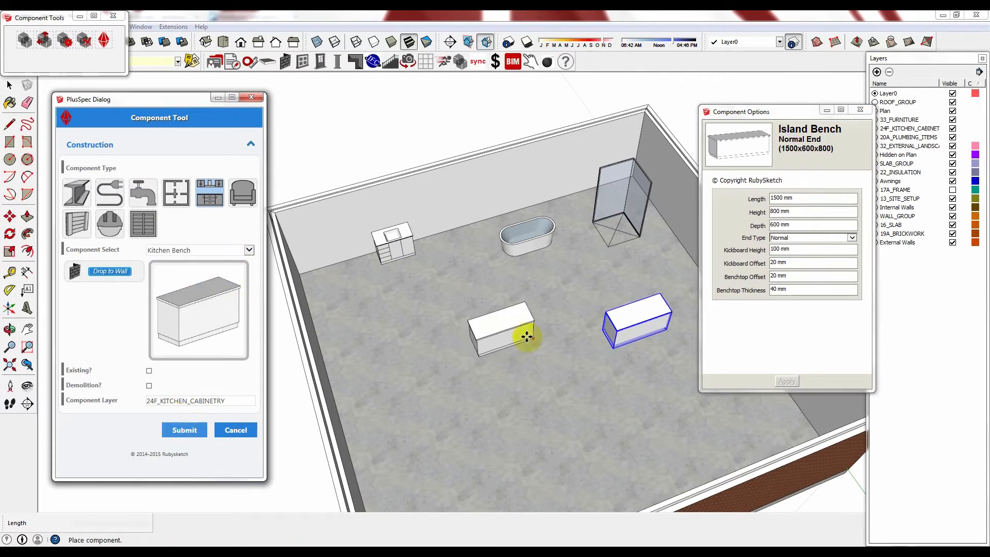
left_click(555, 317)
Place a Shelving Unit at the back wall between the vanity and the room corner.
left_click(216, 251)
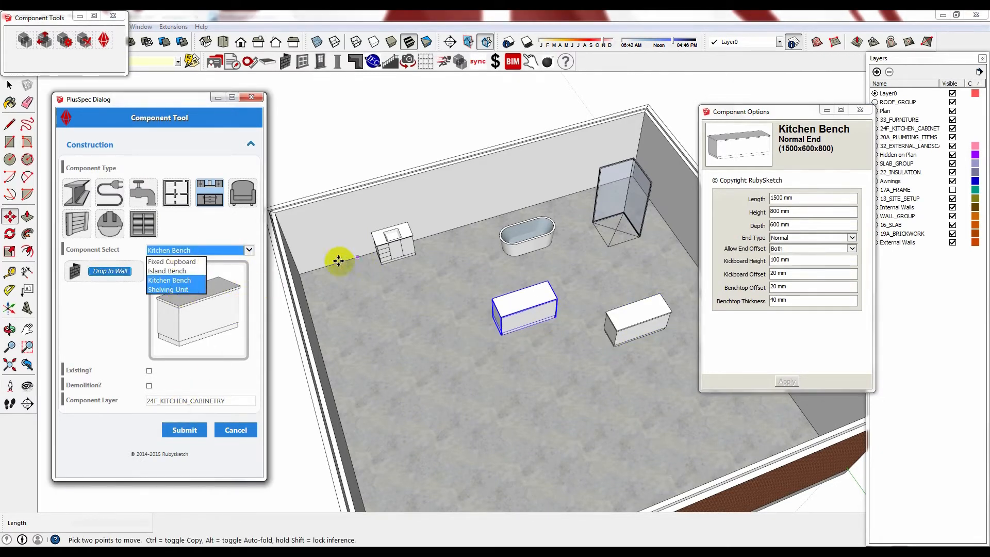
left_click(176, 288)
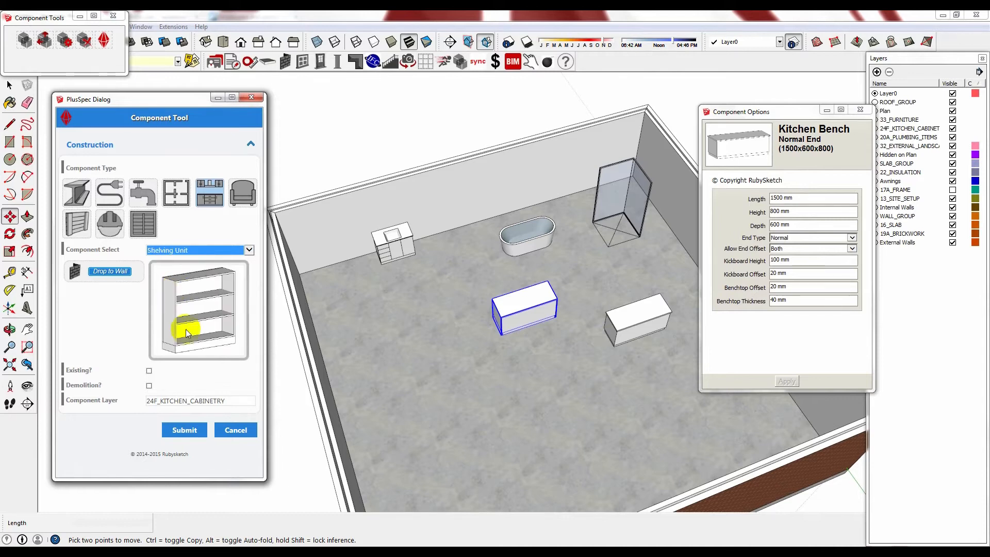
left_click(200, 431)
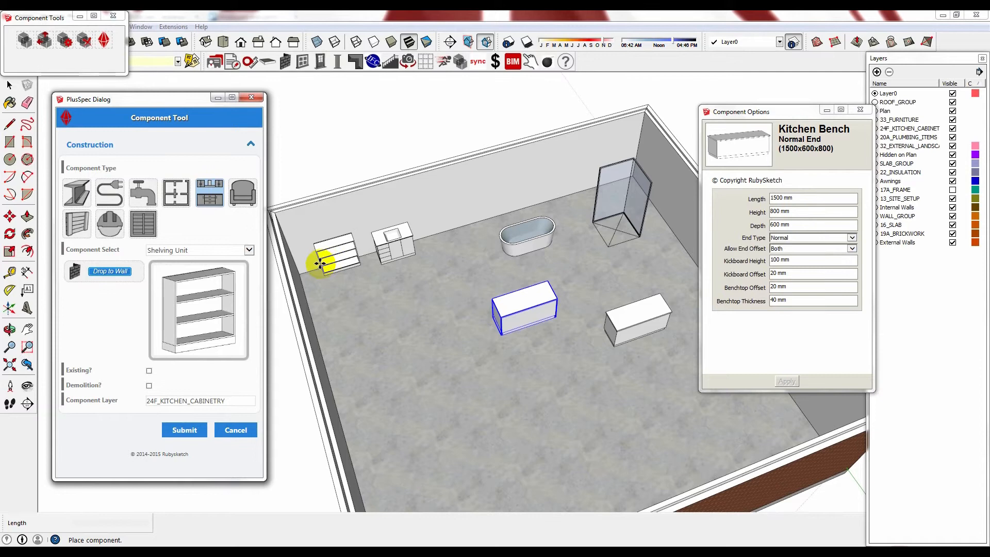
left_click(320, 264)
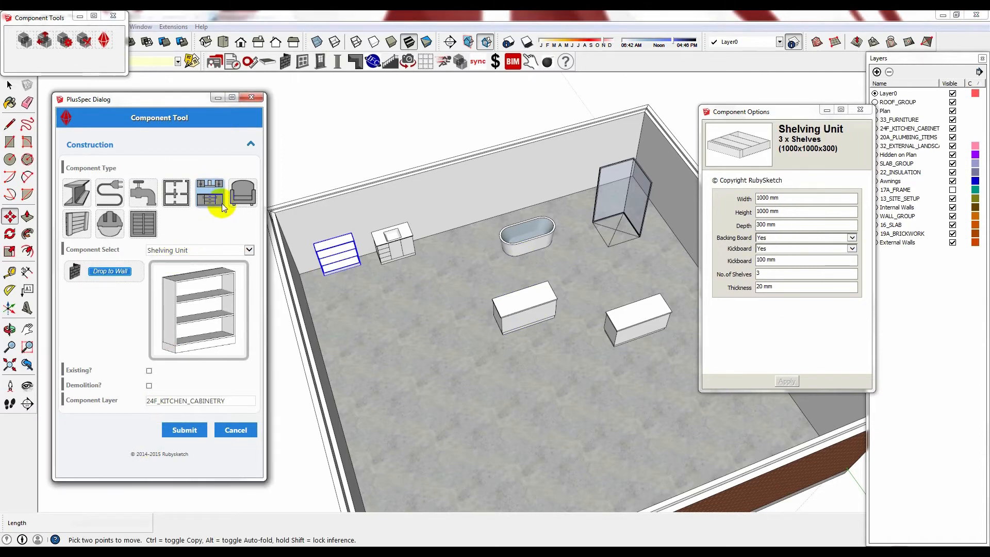
Place a Bed furniture component on the floor in front of the vanity and set its bed type to Single.
left_click(242, 196)
left_click(184, 430)
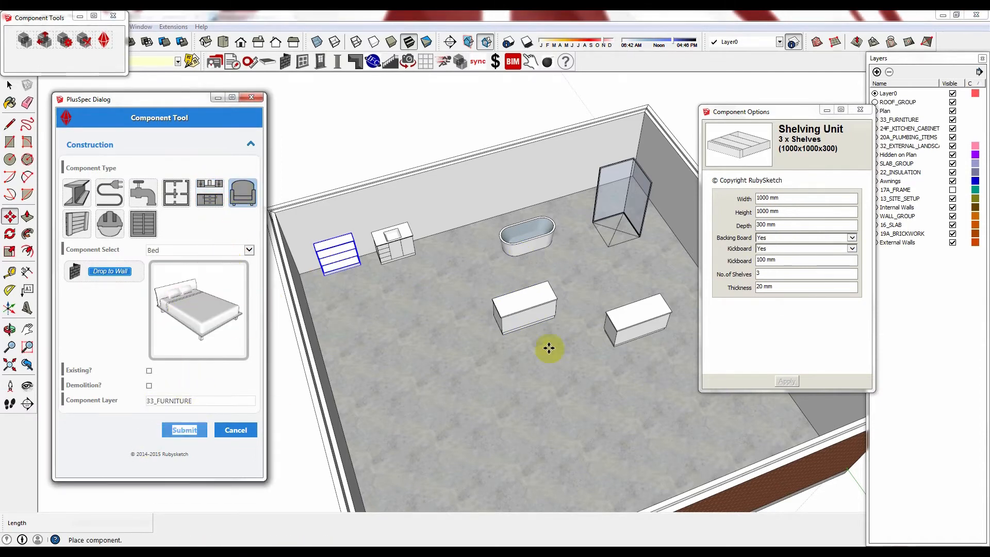
left_click(422, 305)
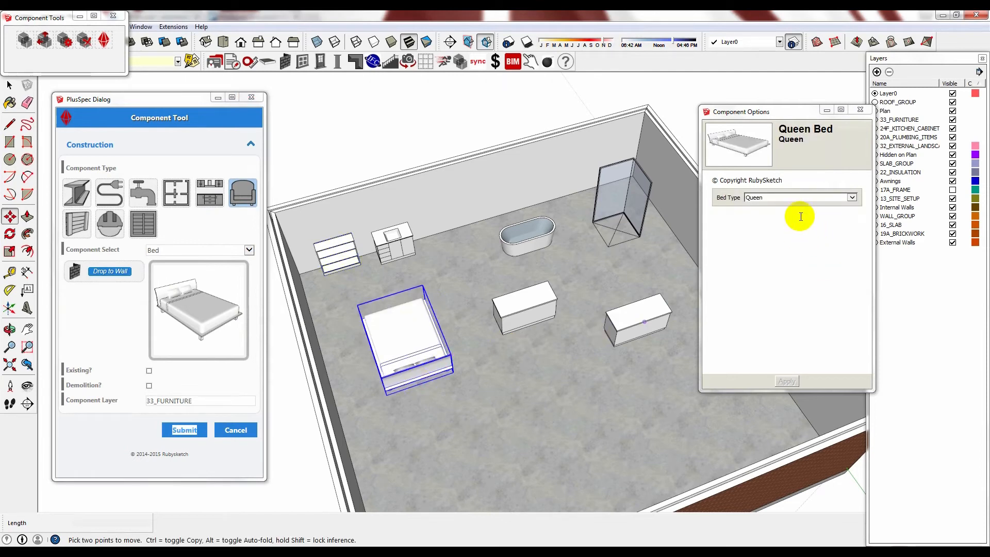
left_click(802, 197)
left_click(766, 205)
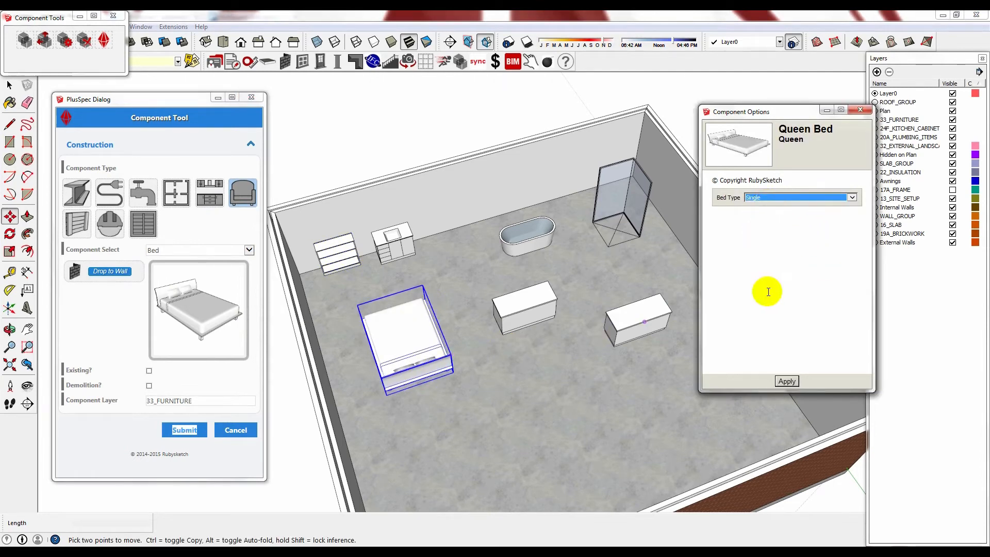
left_click(786, 380)
Place a Chair on the open floor in front of the two benches.
left_click(232, 248)
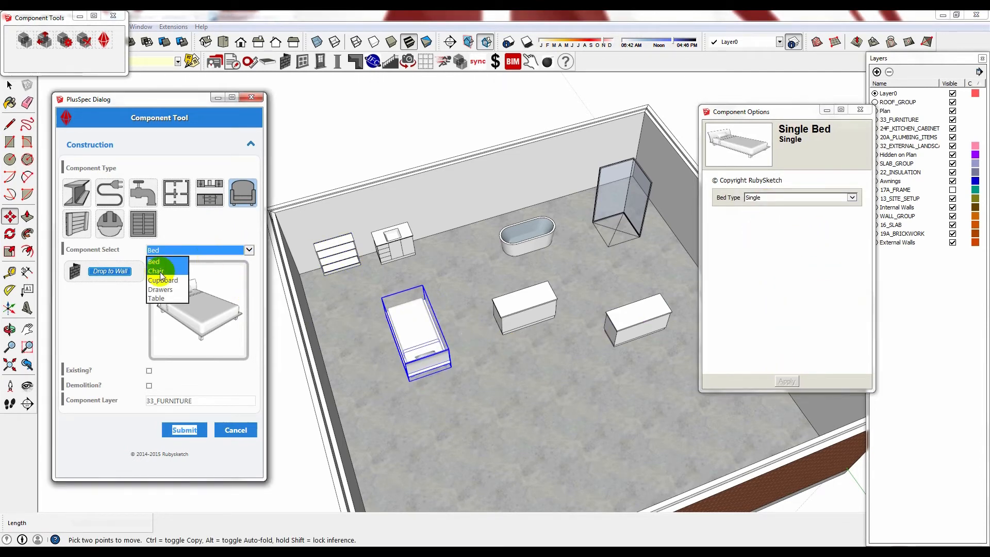
left_click(160, 268)
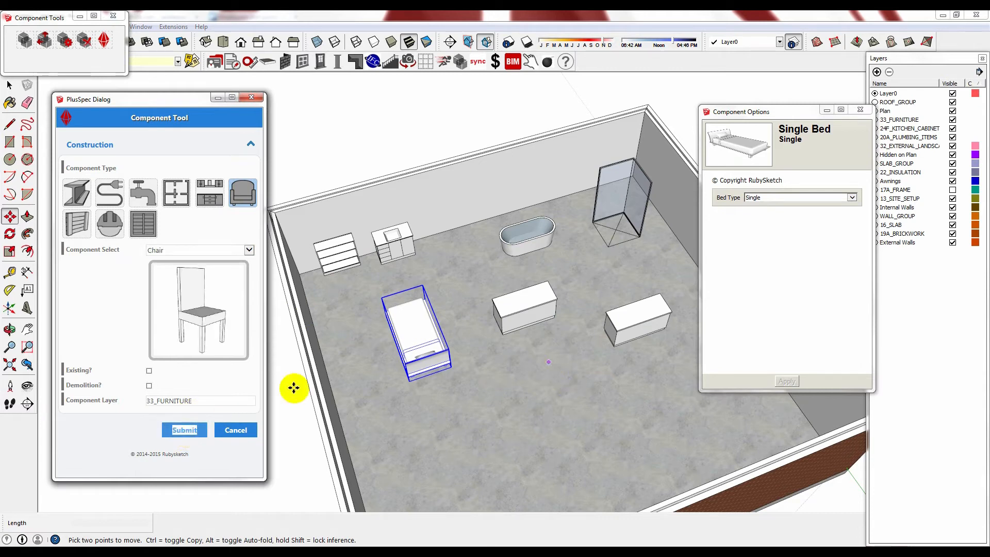
left_click(185, 429)
left_click(570, 359)
Place a Drawers unit on the floor between the single bed and the chair.
left_click(170, 247)
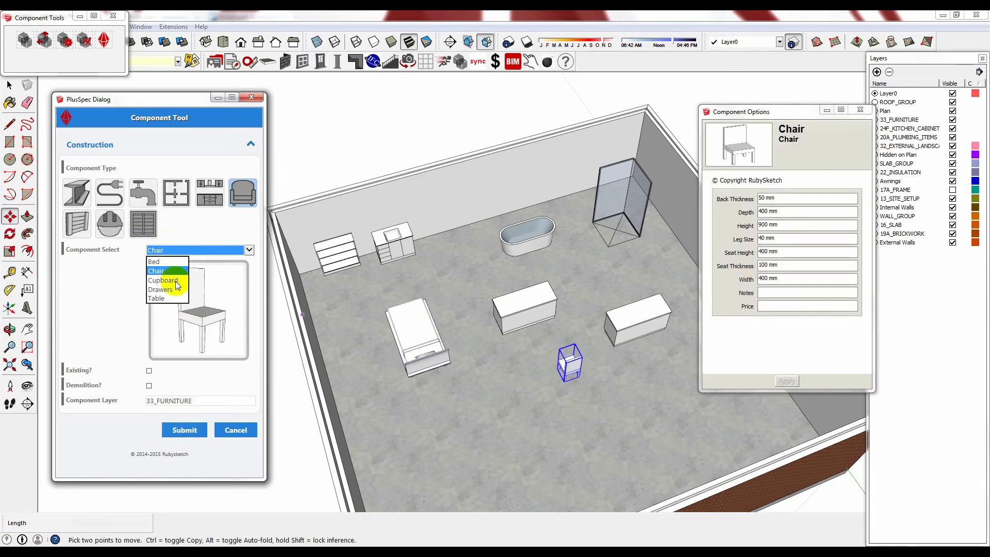
left_click(175, 289)
left_click(192, 428)
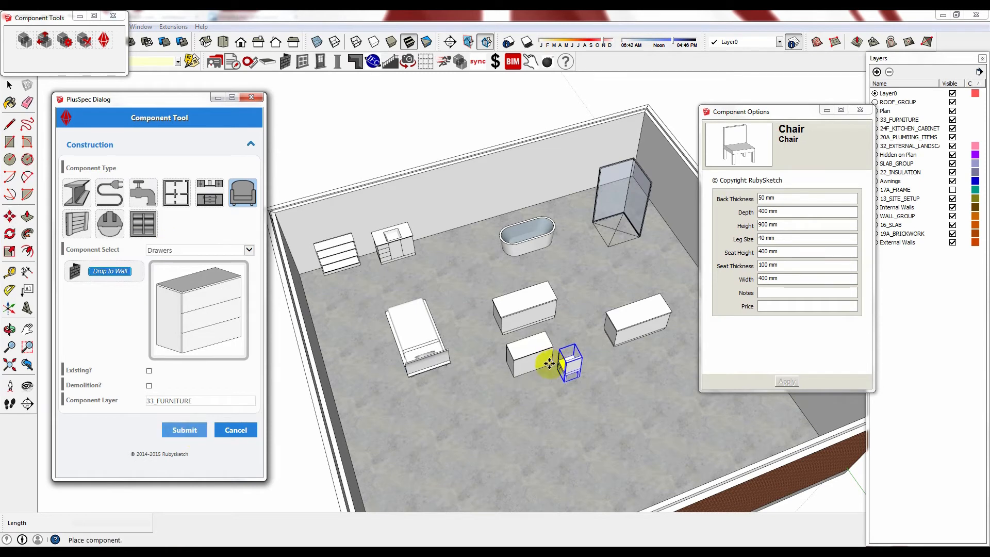
left_click(512, 365)
Place a Table on the floor beside the chair, in front of the island bench.
left_click(195, 250)
left_click(169, 294)
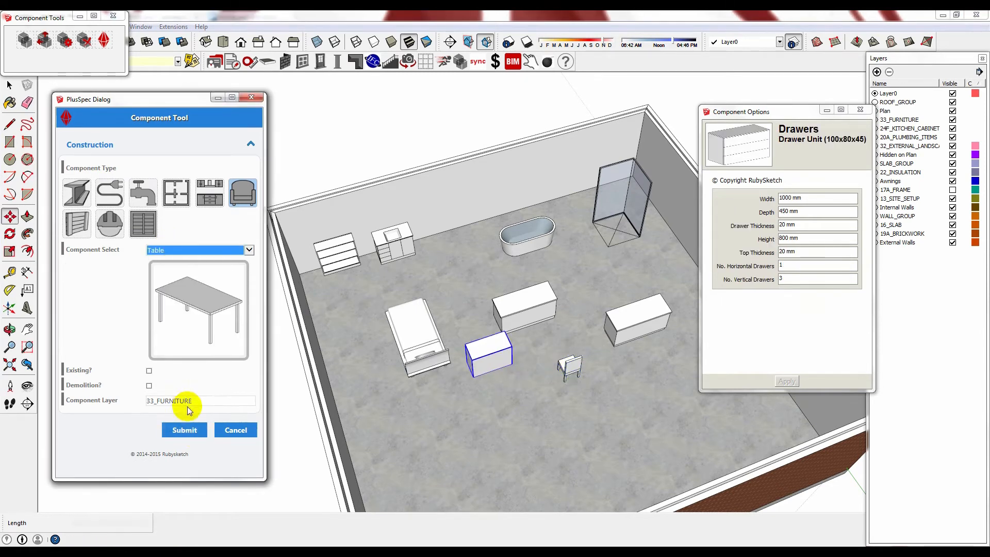
left_click(186, 430)
left_click(652, 371)
scroll(419, 232, "down", 5)
middle_click_drag(418, 269, 490, 296)
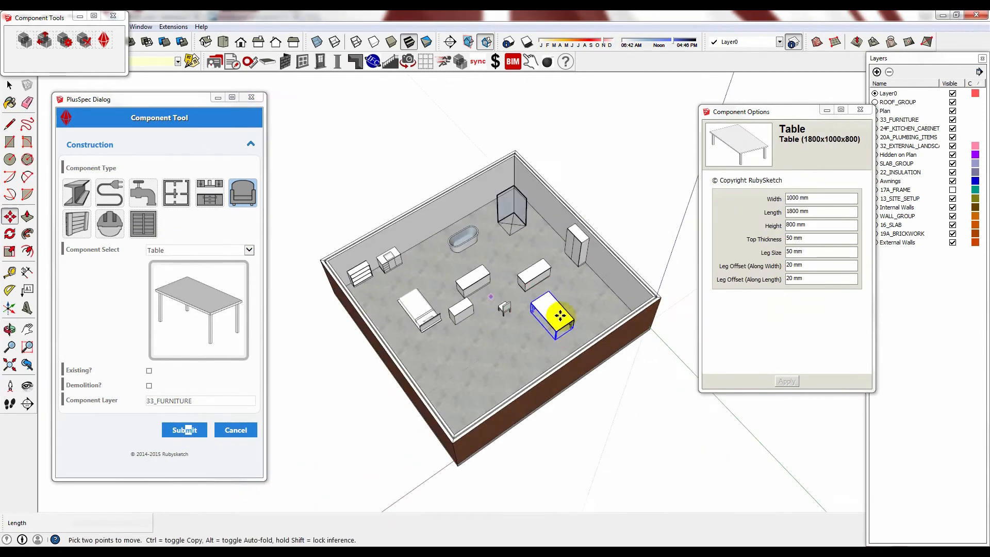
Place an Entry Gate landscaping component on the ground outside the brick building.
scroll(490, 296, "up", 3)
left_click(76, 222)
scroll(391, 219, "down", 3)
middle_click_drag(391, 220, 384, 229)
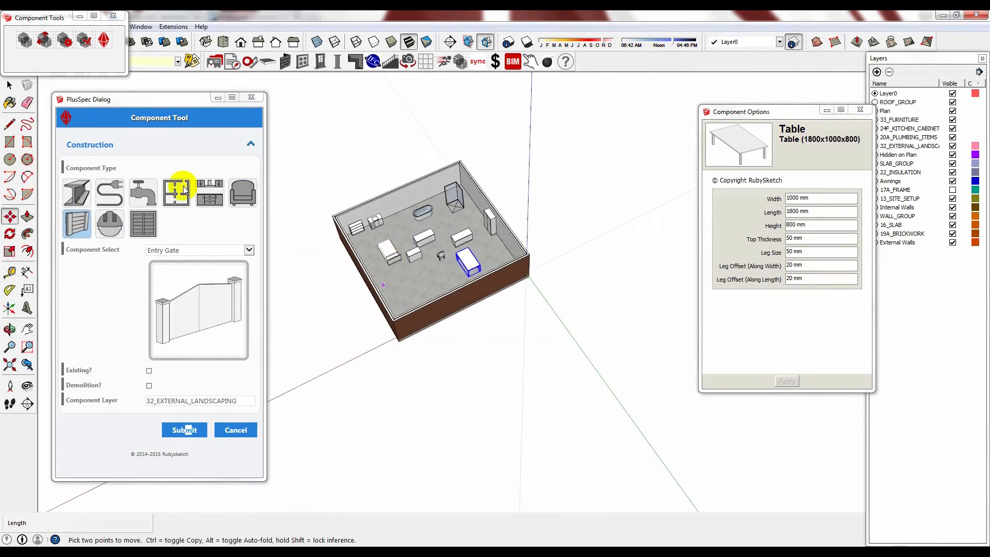
left_click(186, 435)
left_click(574, 336)
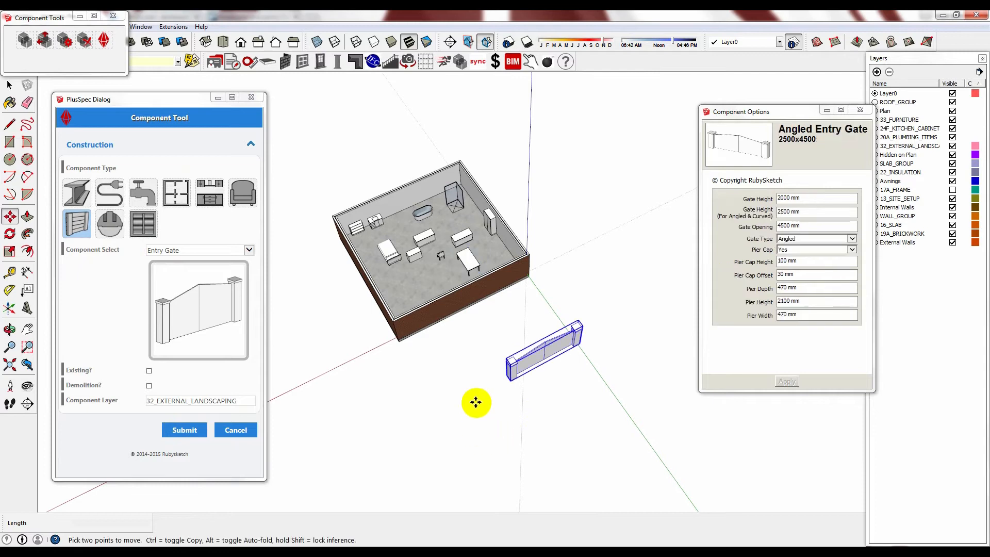
Place a Retaining Wall component on the open ground in front of the building.
left_click(193, 250)
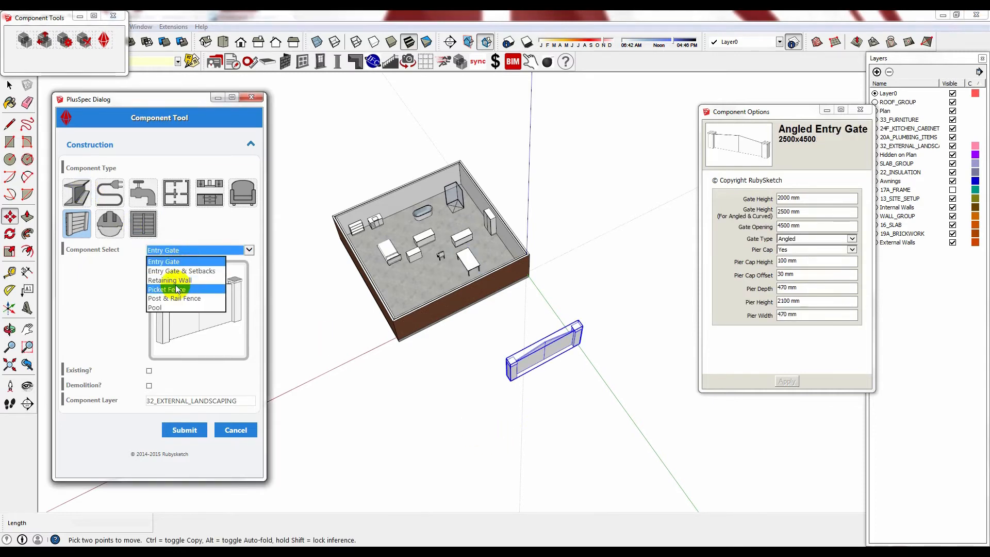
left_click(170, 280)
left_click(184, 429)
middle_click_drag(584, 323, 580, 318)
scroll(580, 319, "down", 2)
left_click(429, 377)
scroll(382, 412, "up", 4)
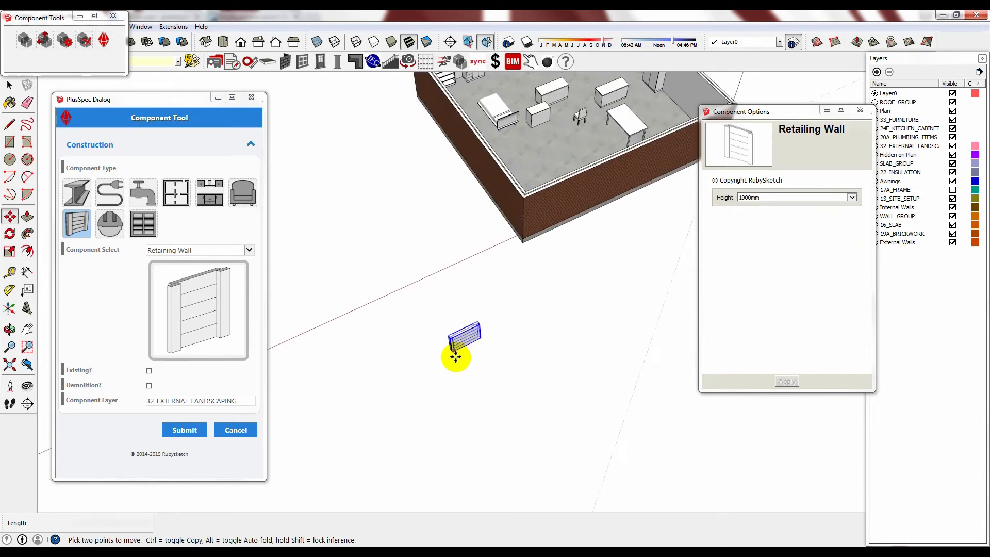
middle_click_drag(454, 353, 469, 313)
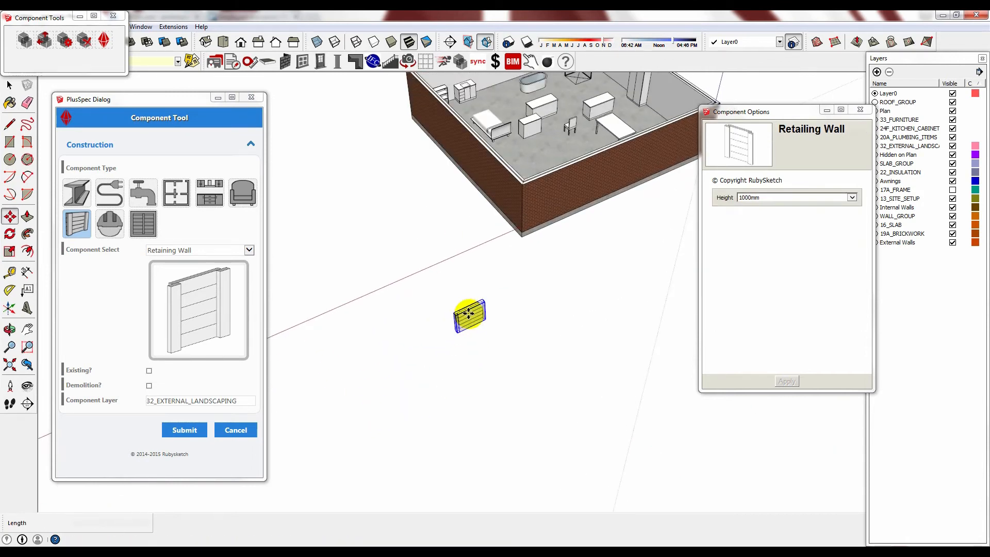
scroll(469, 314, "up", 5)
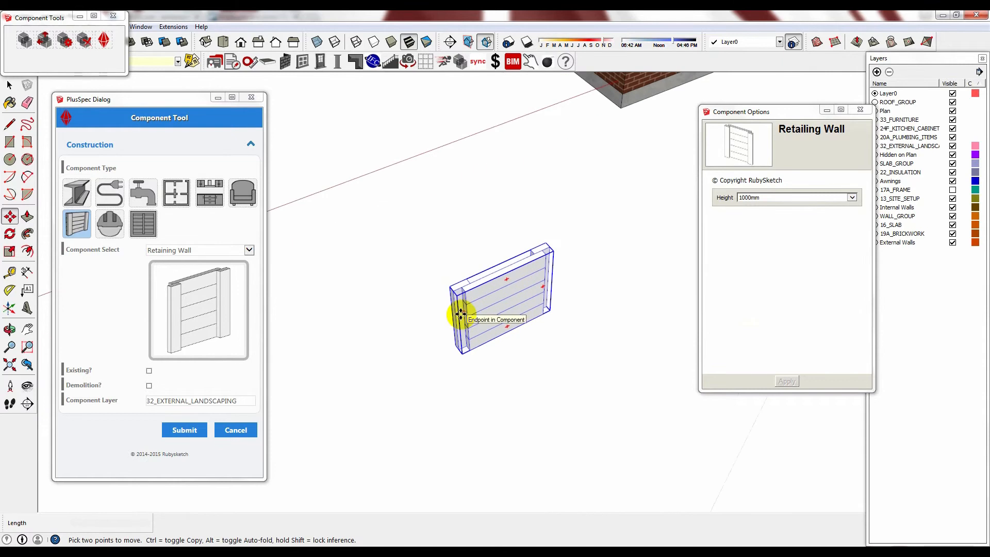
Stretch the retaining wall lengthwise along the red axis by a scale factor of 12, then deselect it.
key("s")
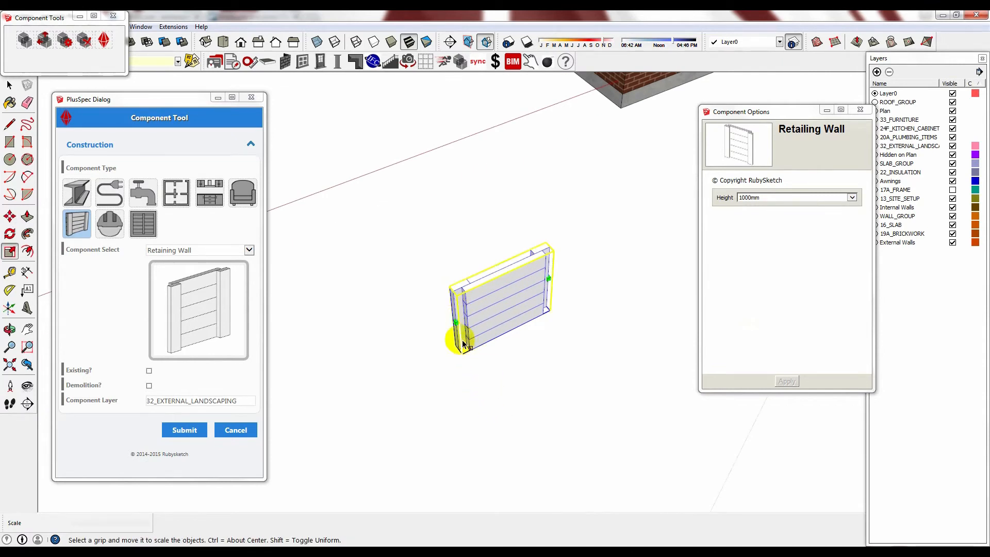
left_click(455, 320)
scroll(455, 317, "down", 6)
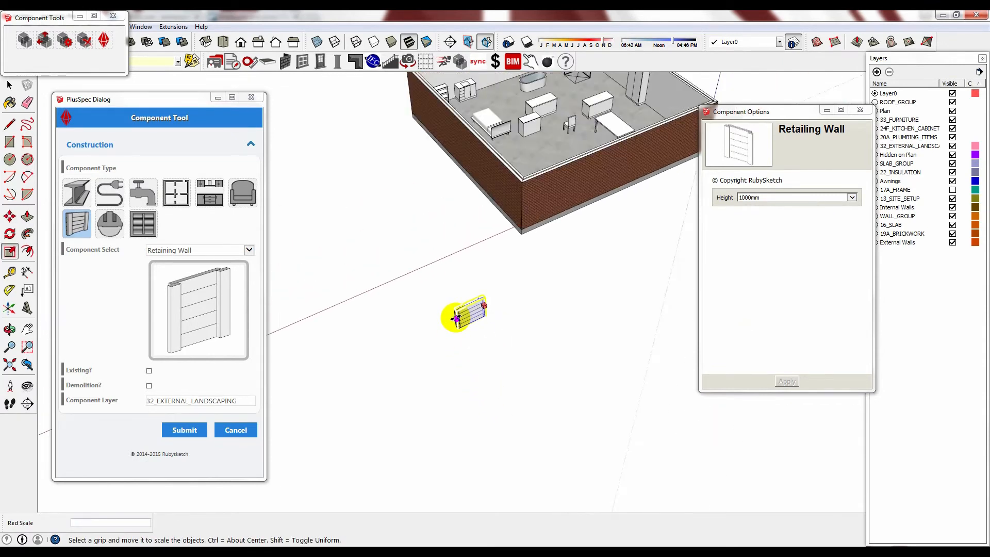
scroll(429, 325, "up", 2)
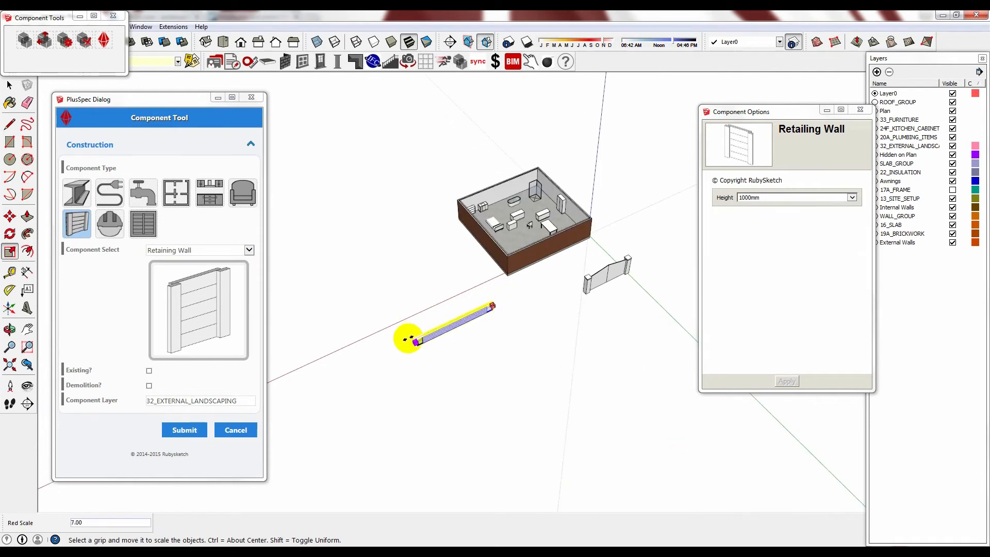
left_click(356, 370)
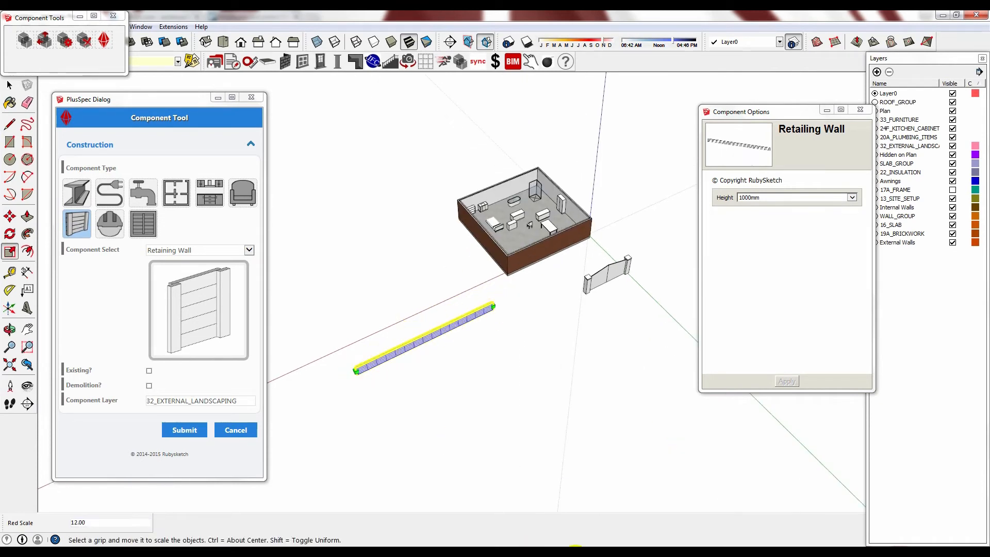
scroll(369, 382, "up", 5)
middle_click_drag(387, 353, 340, 315)
scroll(339, 314, "down", 6)
key("space")
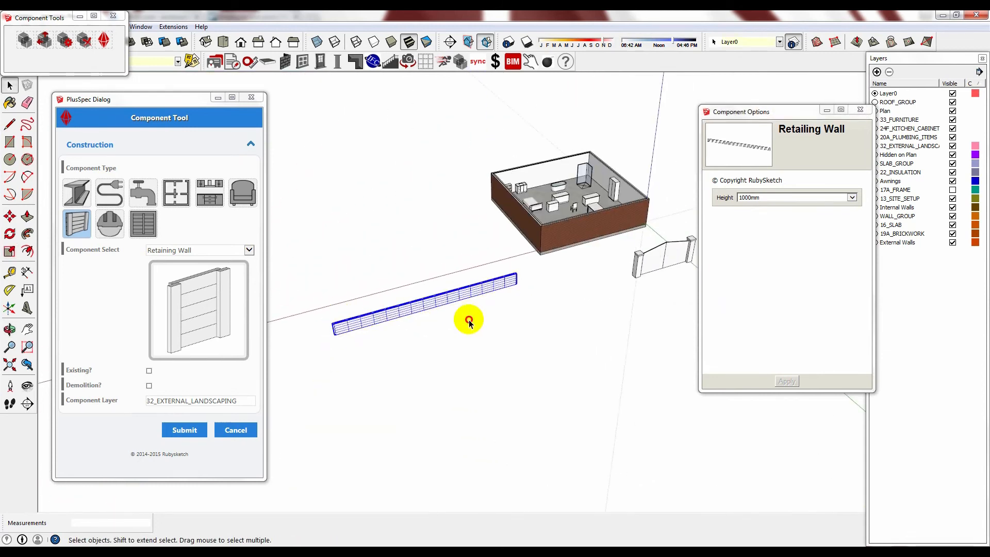
left_click(468, 321)
Place a Picket Fence component on the ground in front of the stretched retaining wall.
left_click(248, 251)
left_click(212, 289)
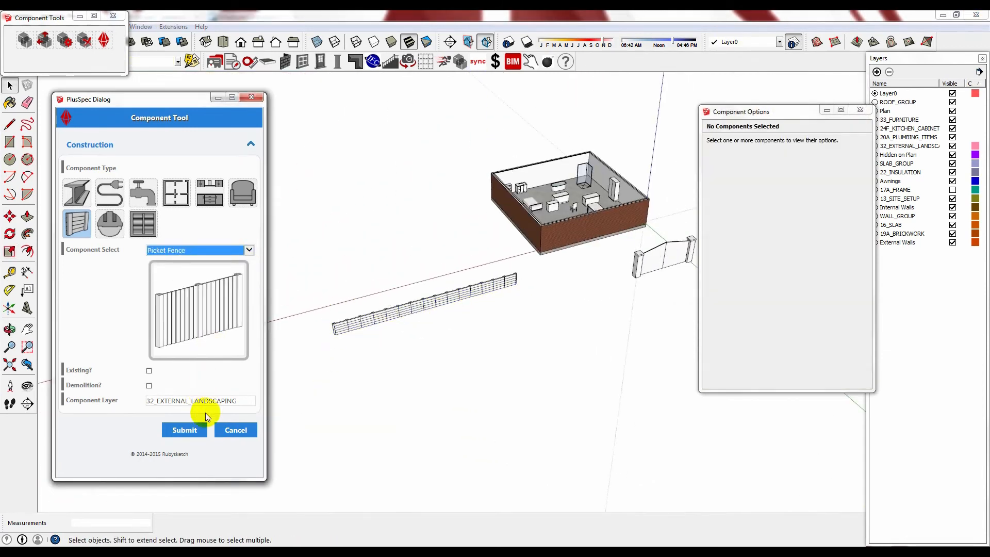
left_click(199, 431)
left_click(466, 336)
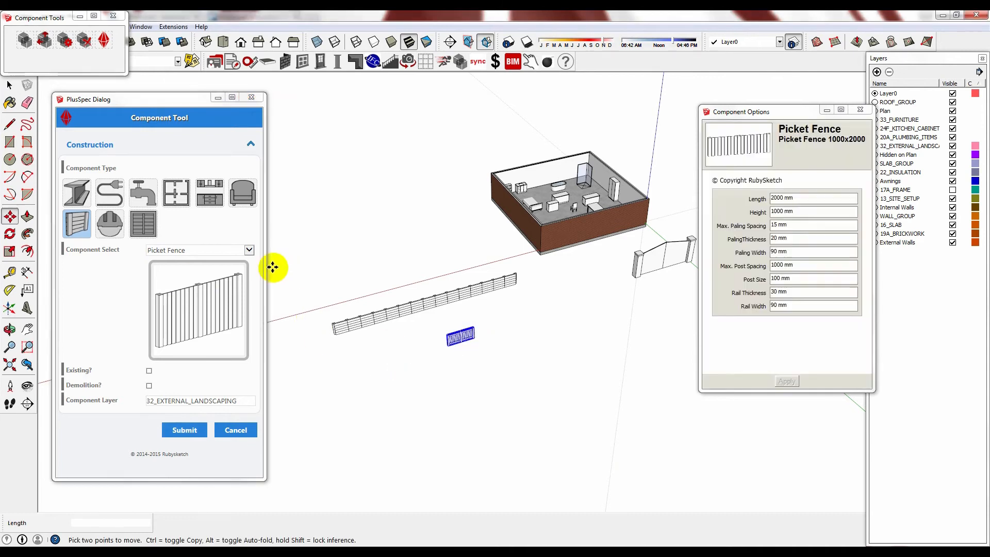
Place a Post & Rail Fence component on the ground beside the picket fence.
left_click(237, 250)
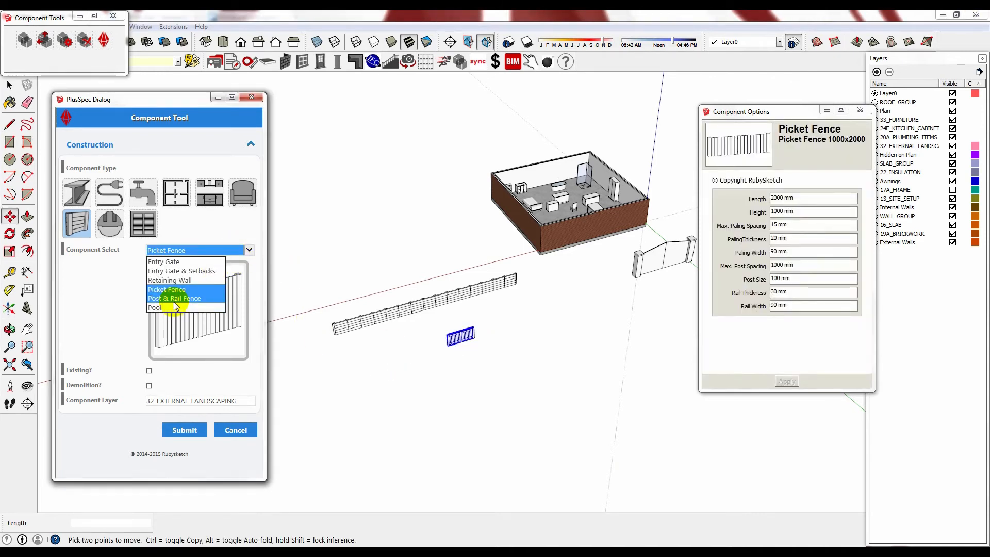
left_click(168, 305)
left_click(243, 431)
left_click(338, 327)
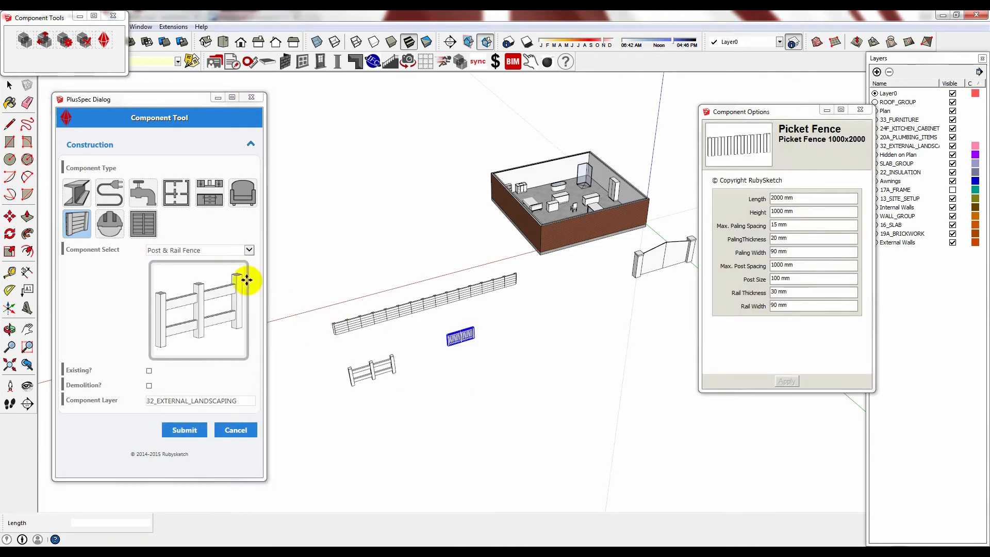
Place a Pool component on the ground behind the retaining wall, beside the building.
left_click(224, 250)
left_click(172, 308)
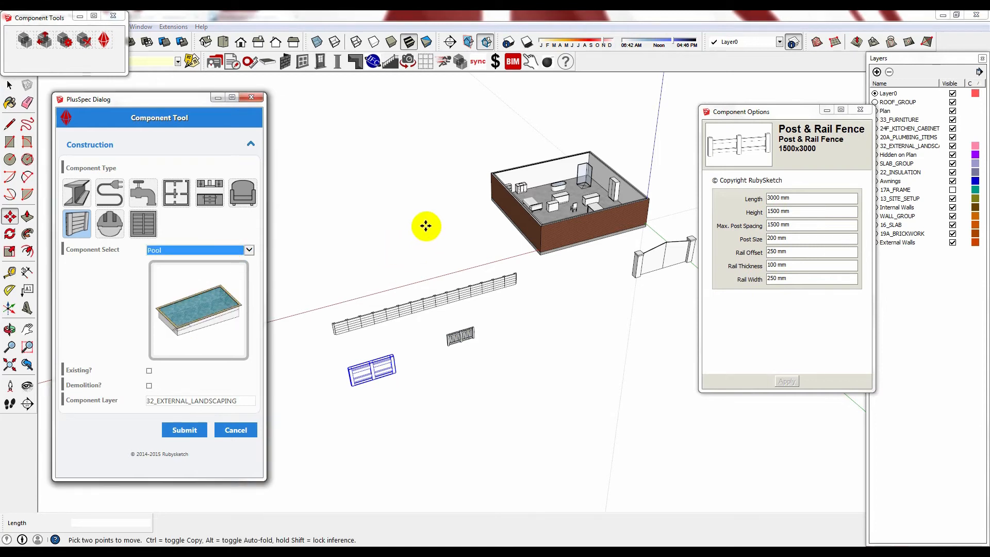
left_click(187, 430)
left_click(410, 214)
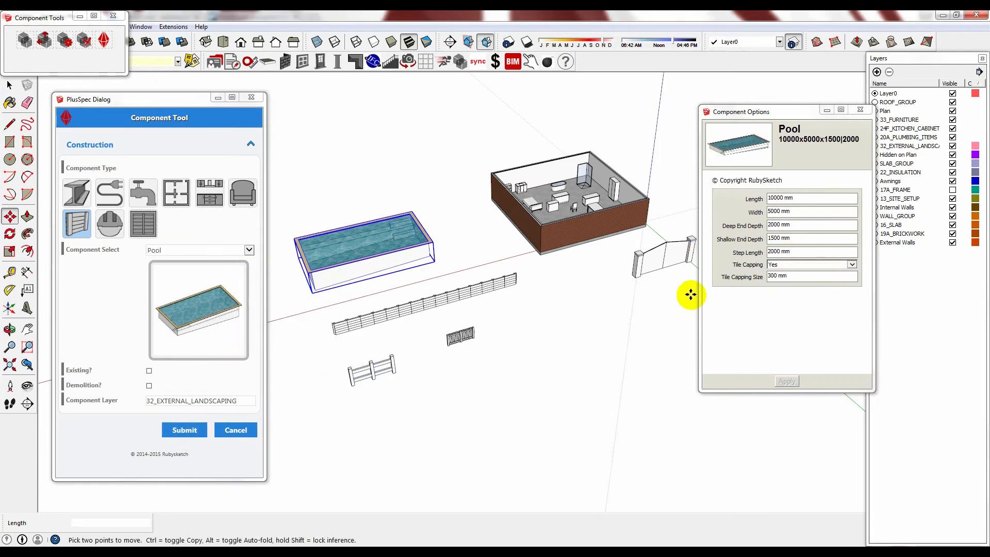
Place a Sediment Fence site-setup component on the ground in front of the picket fence.
left_click(108, 228)
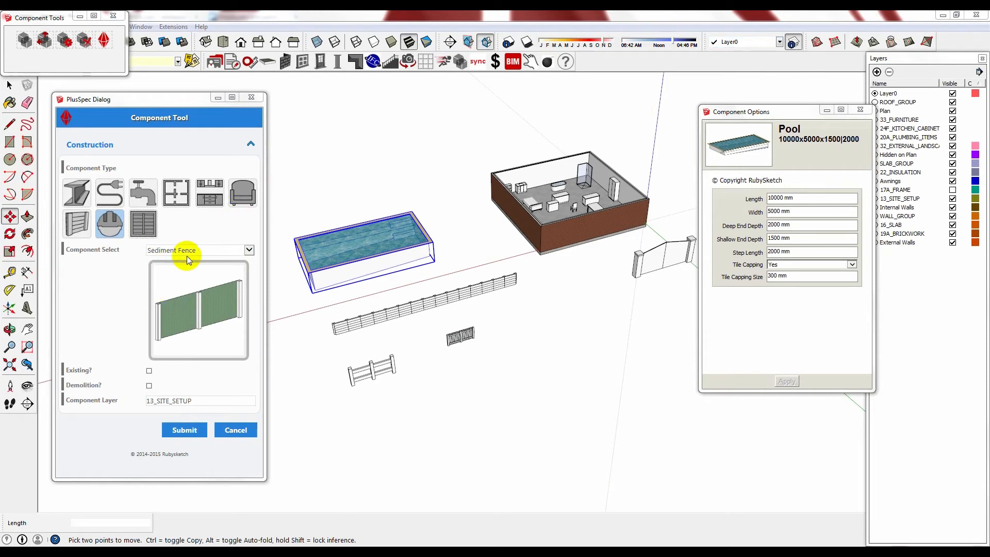
left_click(184, 429)
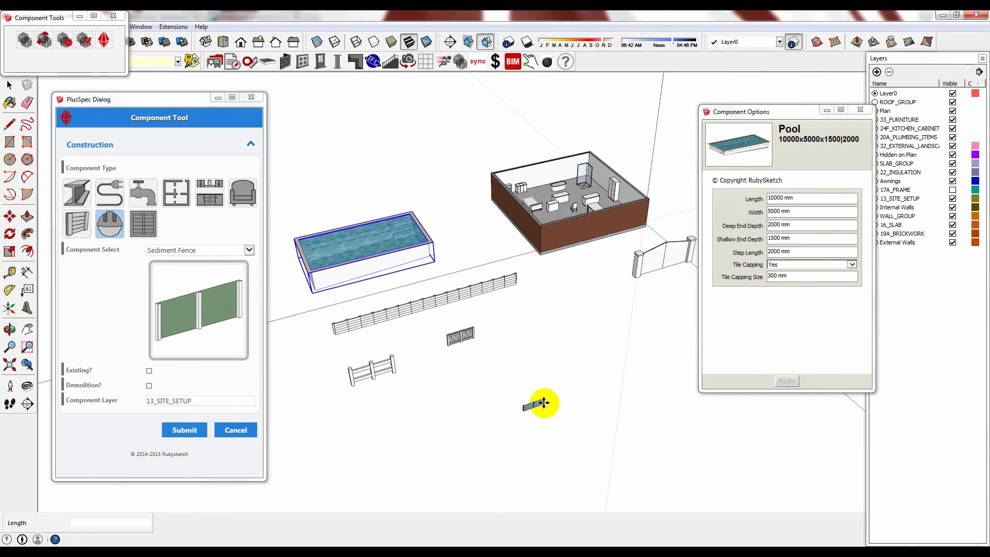
left_click(493, 407)
Stretch the sediment fence lengthwise along the red axis by a scale factor of 7.
scroll(493, 408, "up", 3)
scroll(494, 407, "up", 3)
key("s")
left_click_drag(489, 397, 416, 426)
scroll(490, 392, "down", 5)
Place a Temporary Safety Fence component on the ground between the picket fence and the sediment fence.
left_click(192, 250)
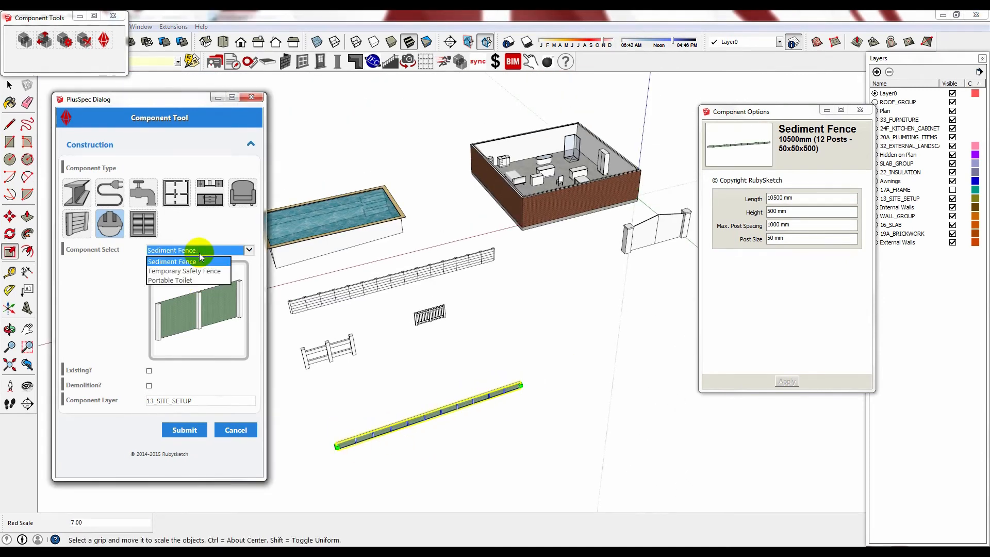
left_click(187, 271)
left_click(184, 430)
left_click(520, 358)
middle_click_drag(520, 358, 360, 361)
scroll(372, 307, "up", 5)
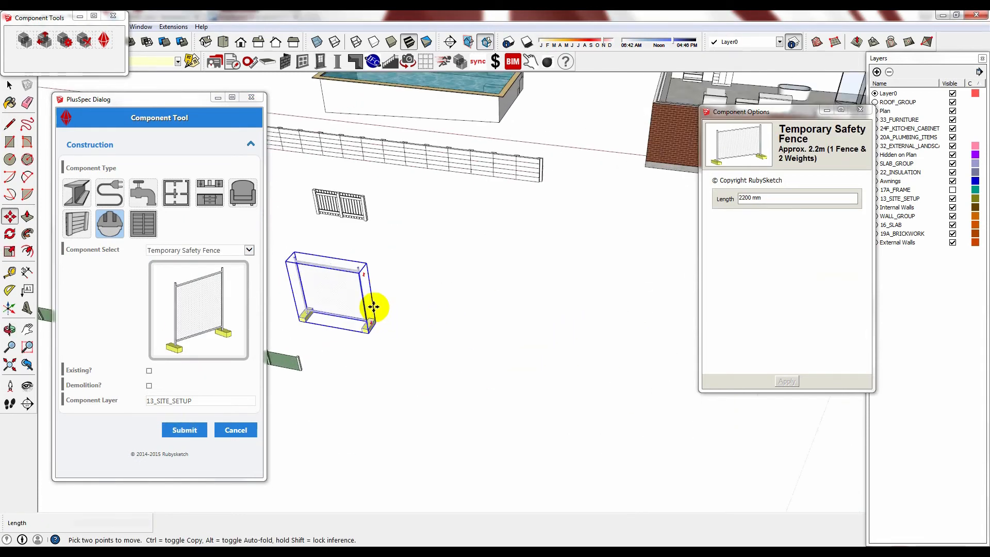
Stretch the temporary safety fence along the red axis to a length of about 22.4 m.
key("s")
left_click(356, 295)
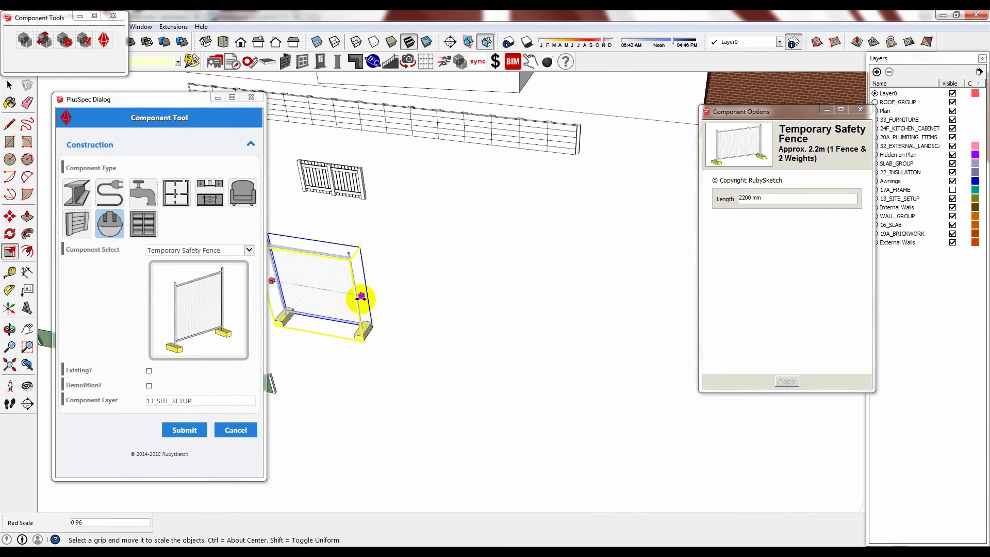
scroll(355, 294, "down", 4)
left_click(634, 331)
middle_click_drag(362, 320, 565, 315)
scroll(565, 315, "down", 4)
key("space")
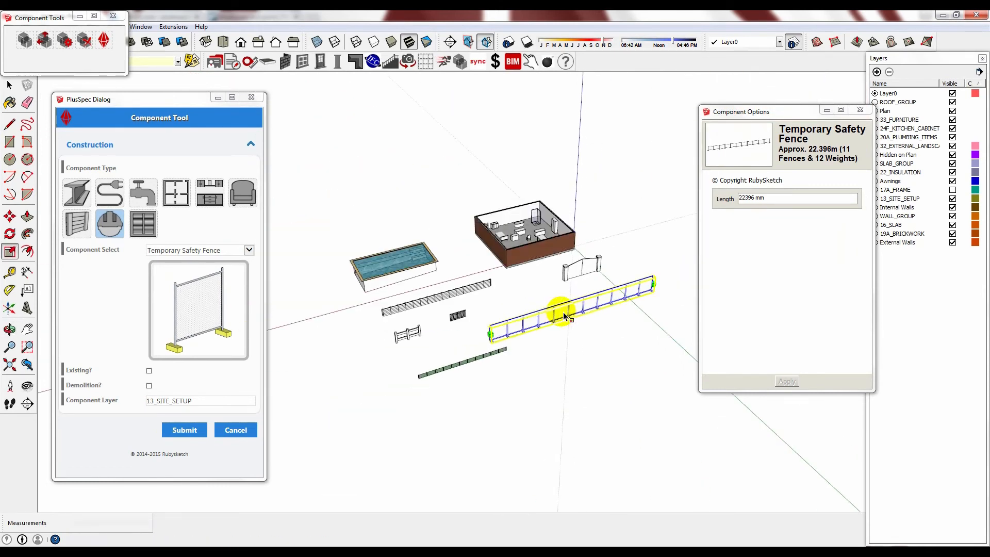
Place a Portable Toilet component on the ground near the post and rail fence.
left_click(243, 251)
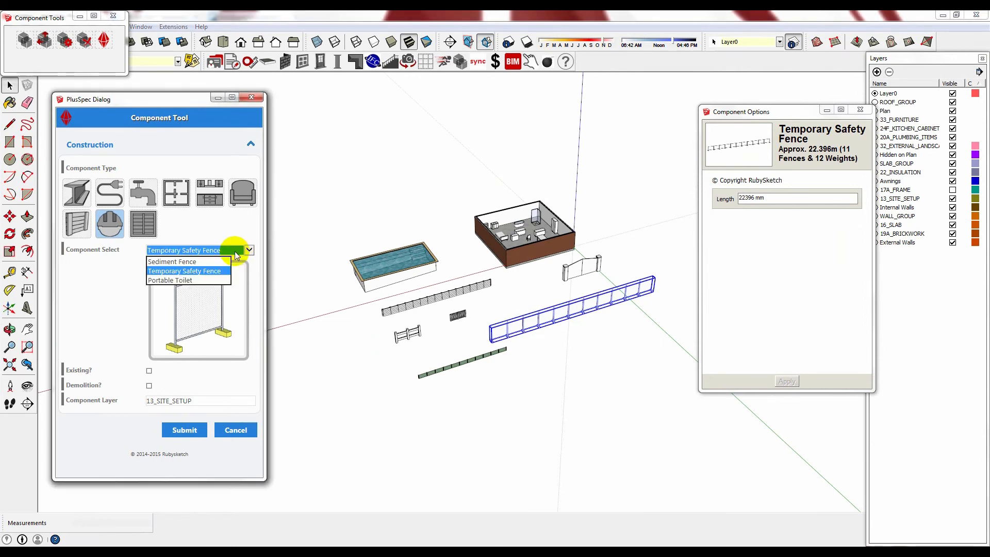
left_click(179, 270)
left_click(186, 432)
left_click(374, 362)
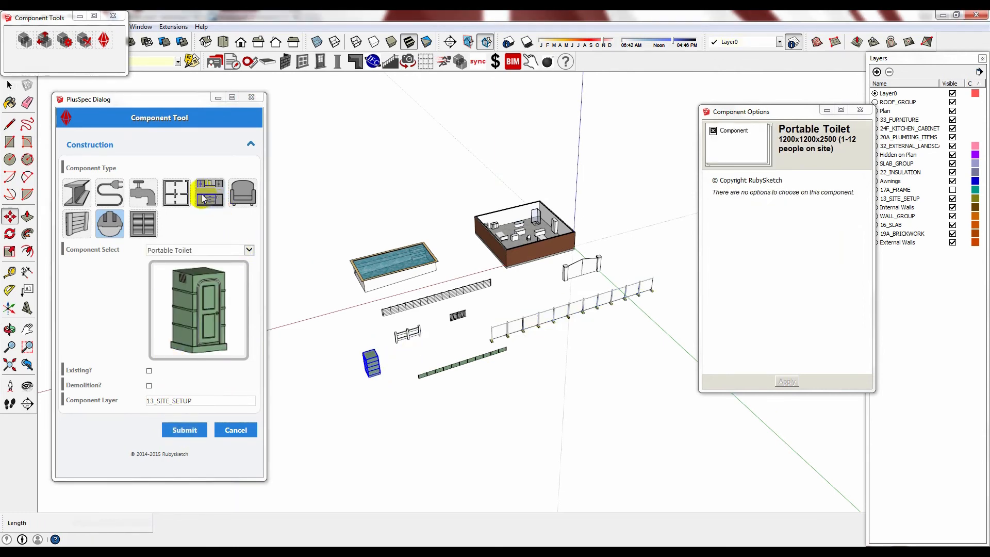
Preview the Flat Awning, Vertical Awning and Awning Louvre options of the awning component type.
left_click(142, 224)
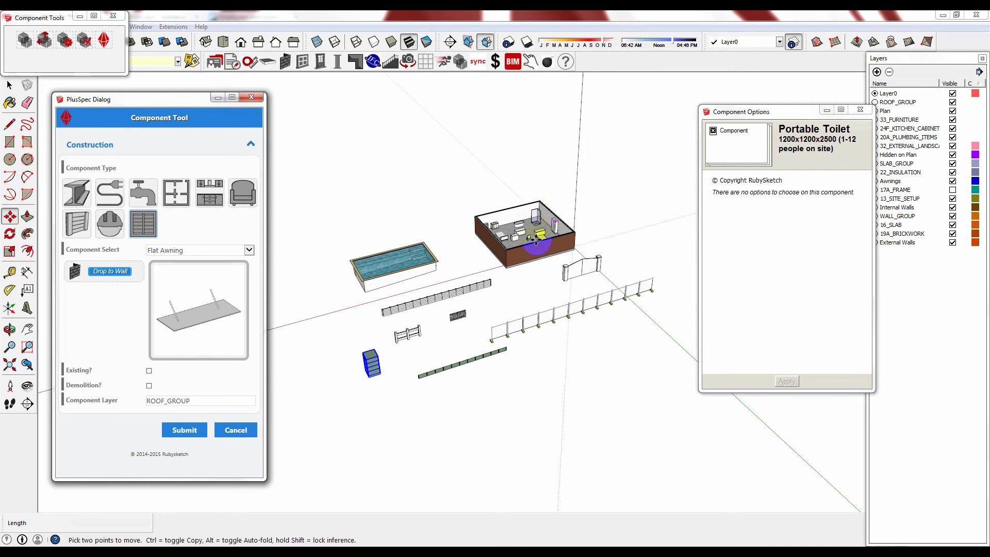
scroll(550, 229, "up", 5)
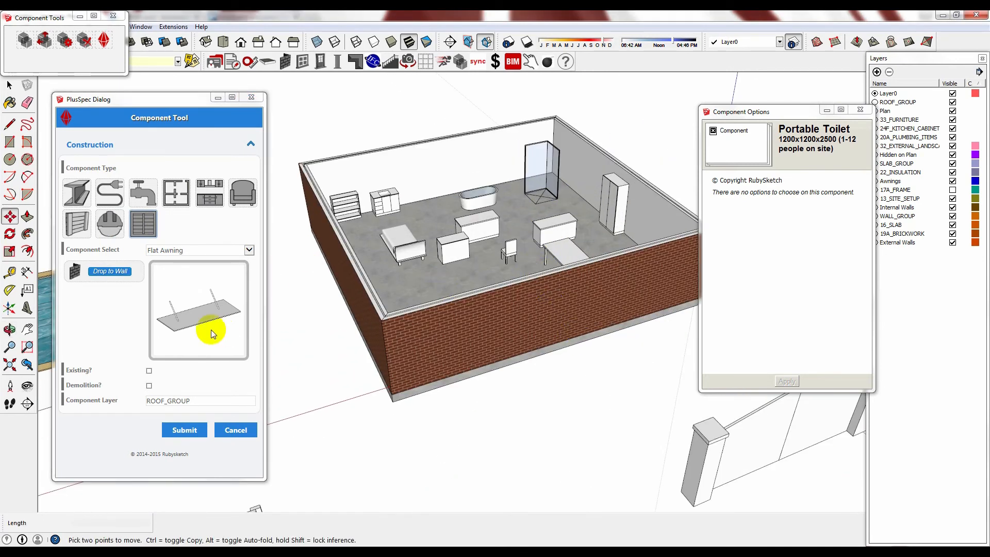
left_click(202, 251)
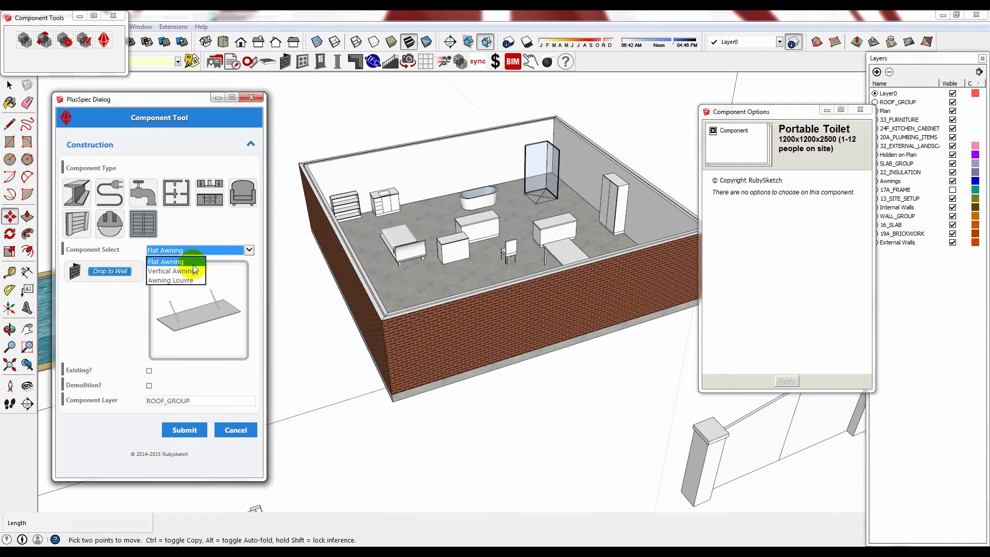
left_click(193, 271)
left_click(201, 252)
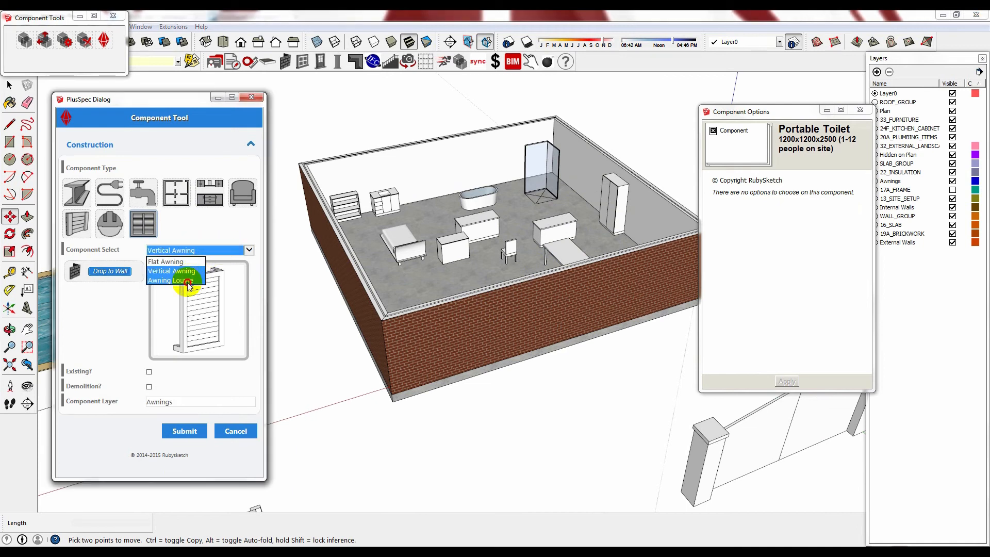
left_click(188, 281)
Place a Vertical Awning on the outer face of the building's front brick wall, near the corner by the entry gate.
left_click(228, 252)
left_click(194, 271)
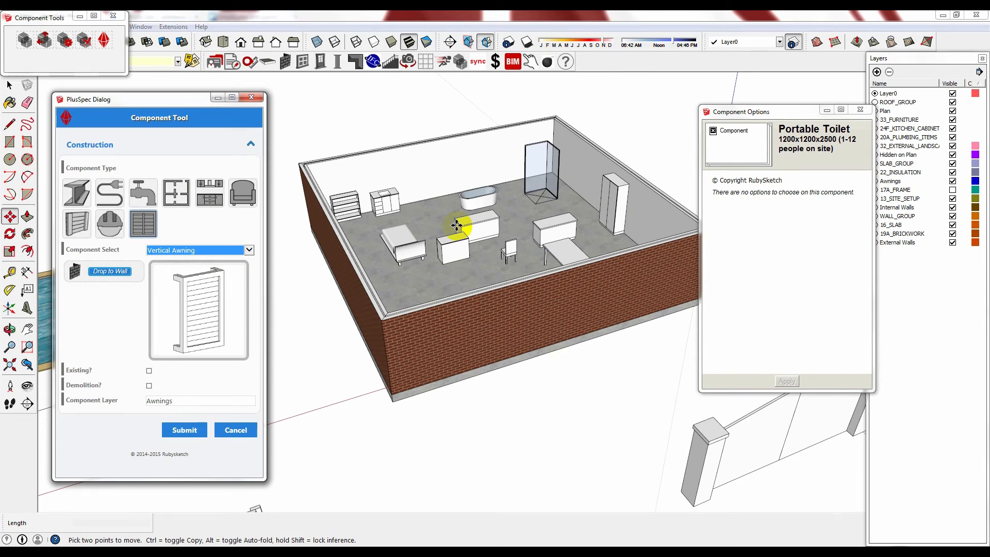
left_click(199, 428)
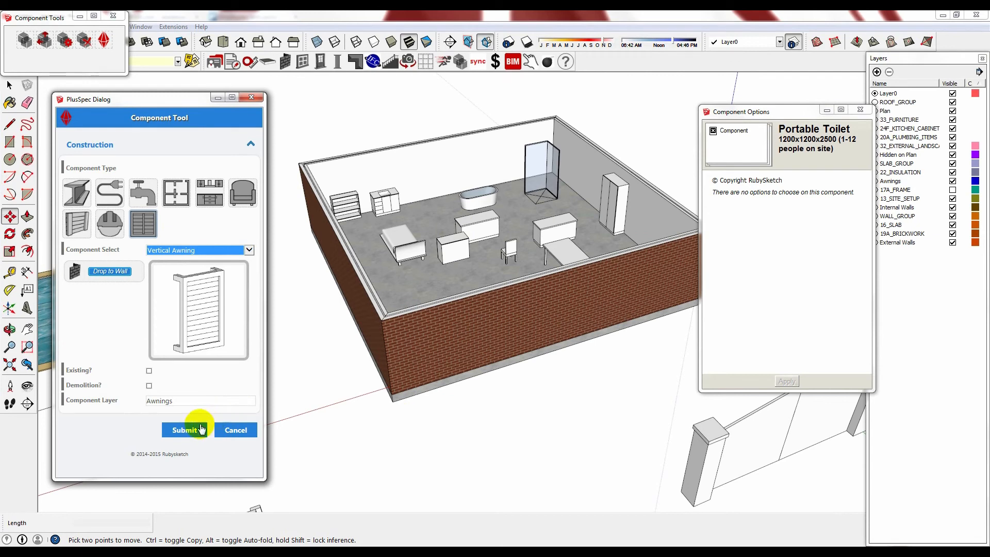
left_click(659, 298)
scroll(658, 278, "up", 2)
middle_click_drag(364, 285, 335, 289)
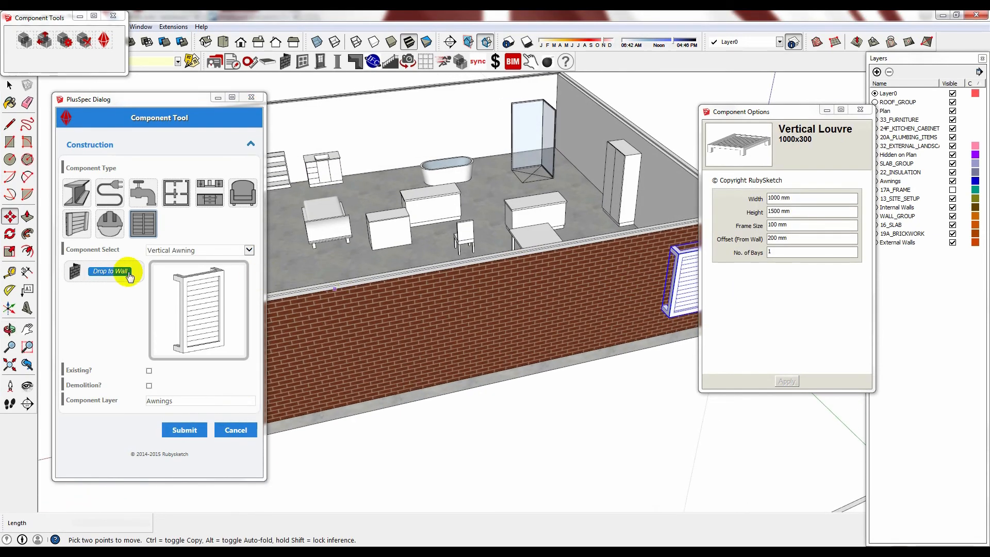
middle_click_drag(388, 318, 482, 246)
scroll(259, 299, "down", 1)
middle_click_drag(444, 287, 518, 295)
Place a Flat Awning on the outer face of the front brick wall, near the middle and away from the vertical awning.
left_click(190, 251)
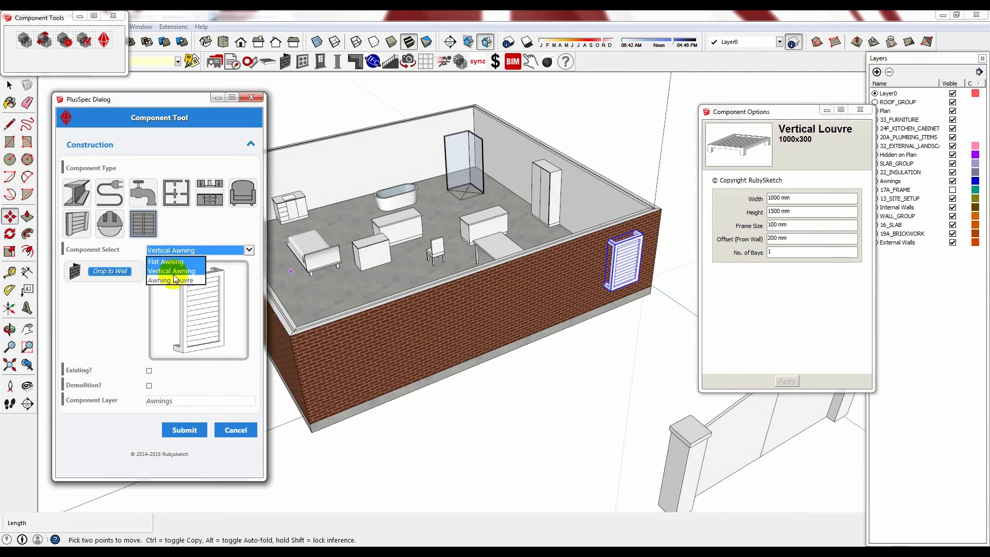
left_click(174, 262)
left_click(120, 272)
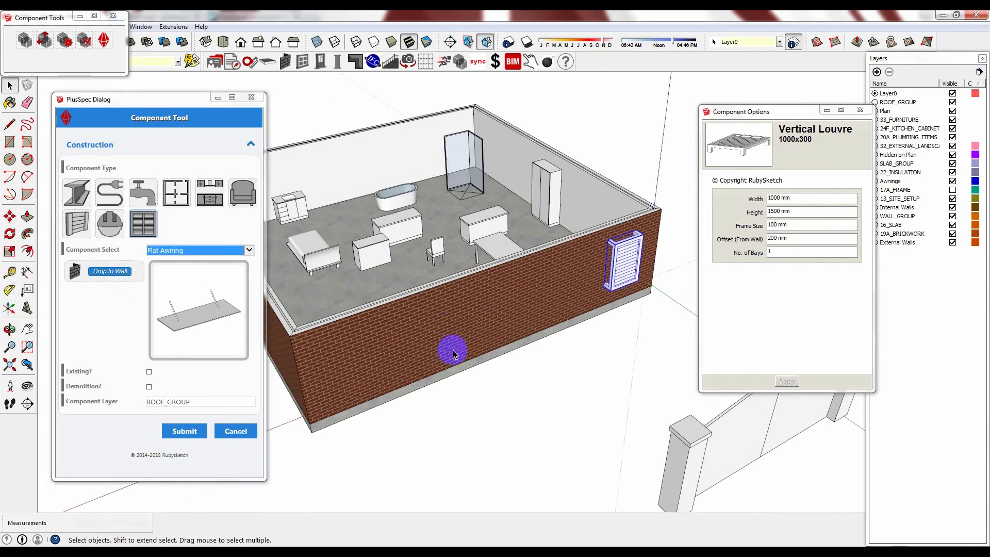
left_click(452, 323)
left_click(124, 274)
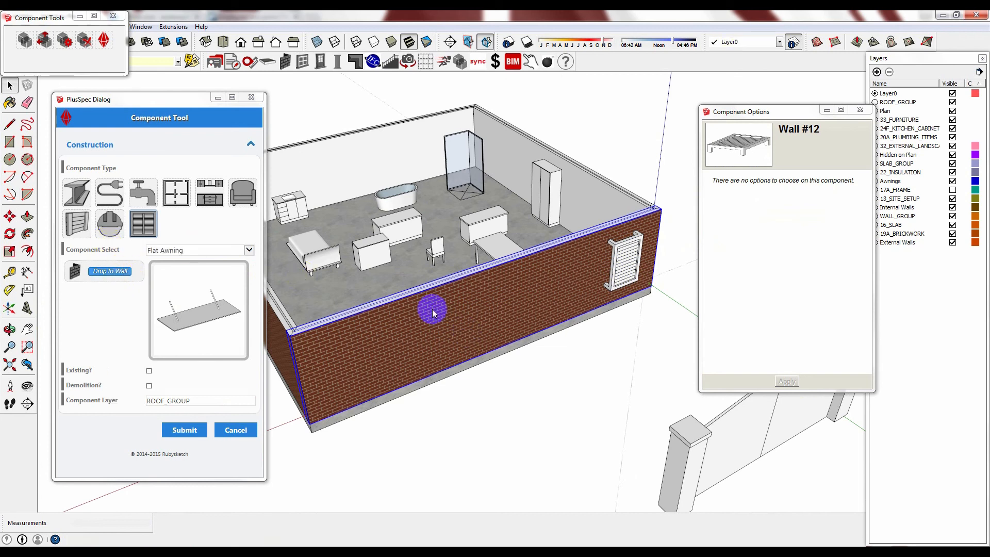
left_click(402, 327)
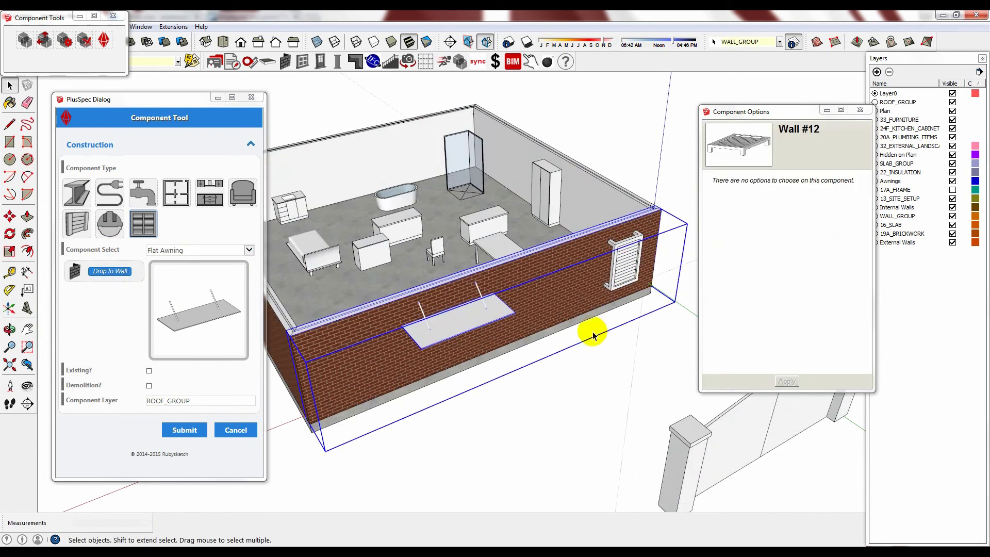
Set the flat awning's length to 4000 mm, number of braces to 6 and roof thickness to 50 mm, and apply the options.
left_click(500, 392)
left_click(460, 315)
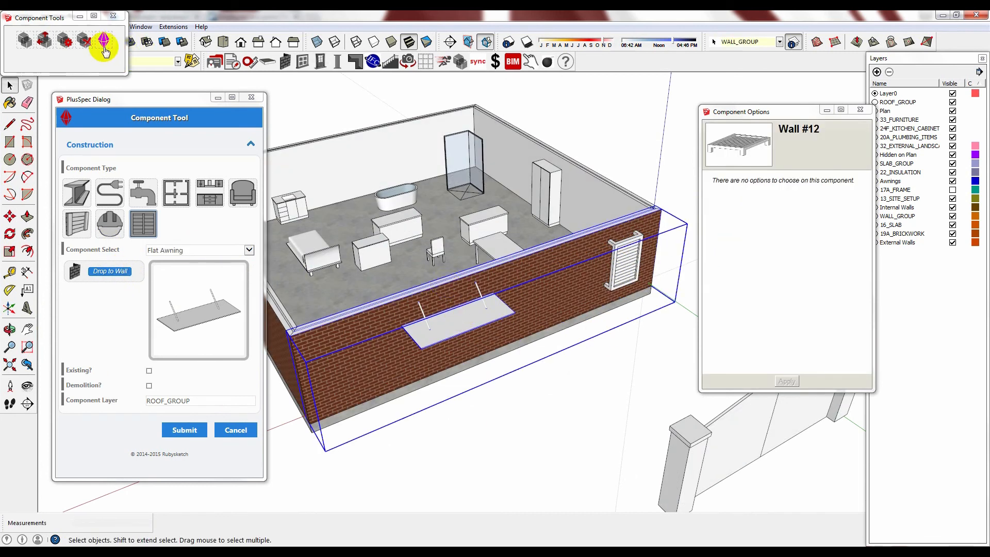
left_click(74, 44)
left_click(481, 320)
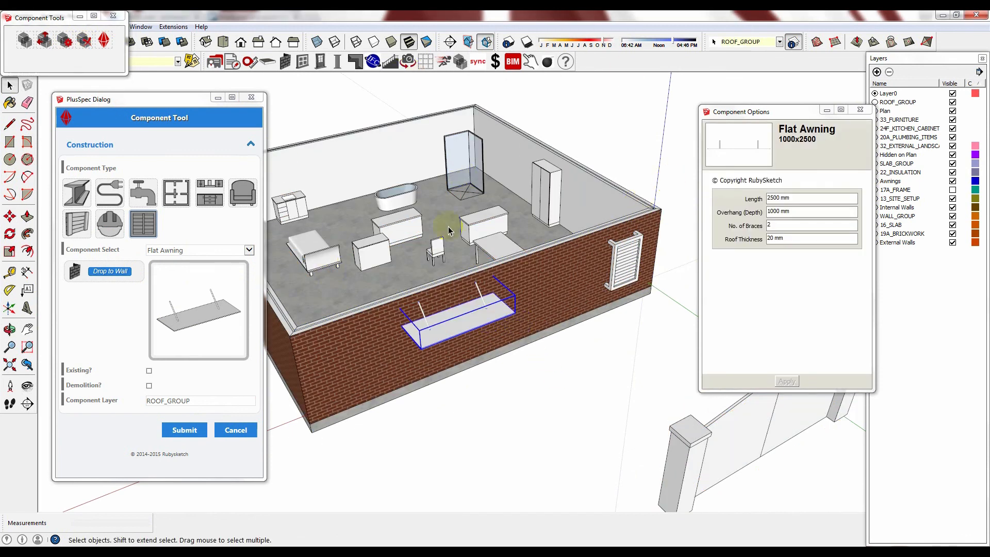
triple_click(789, 198)
type("4000")
double_click(784, 225)
type("6")
left_click_drag(796, 238, 728, 238)
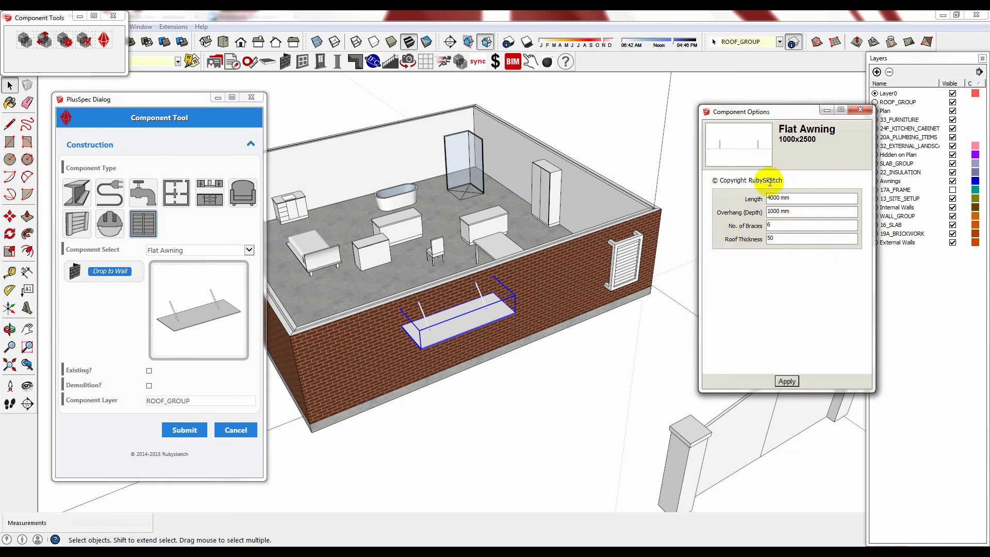
left_click(787, 381)
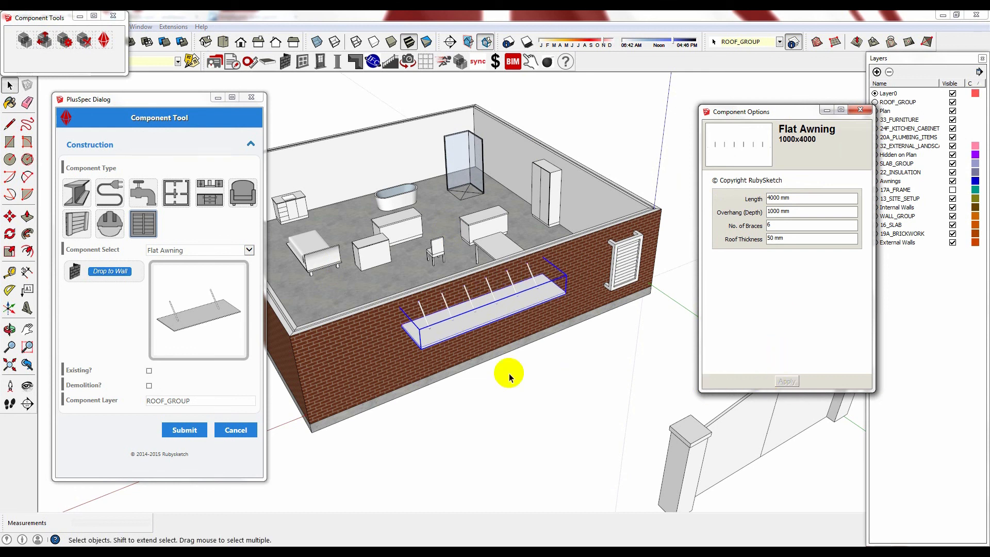
left_click(574, 338)
middle_click_drag(575, 338, 491, 336)
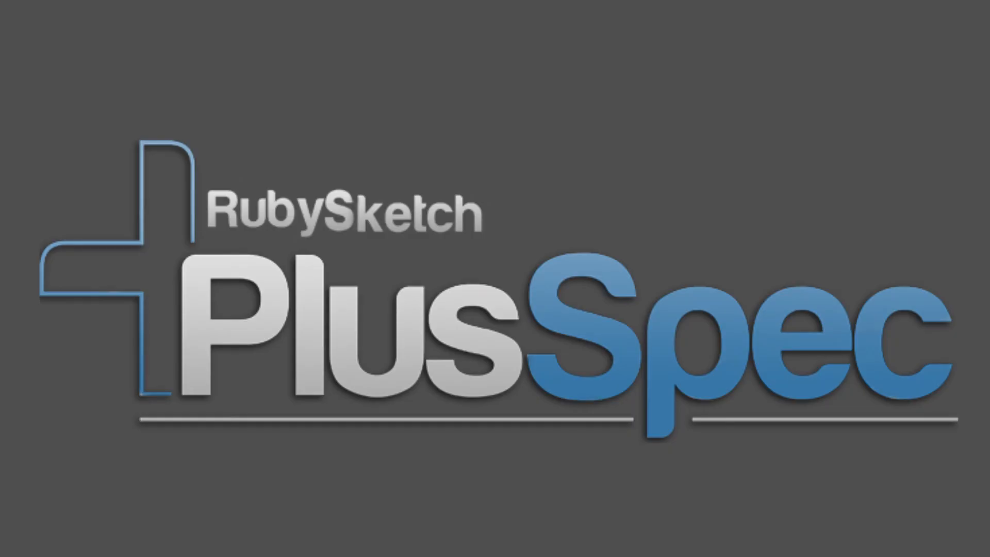